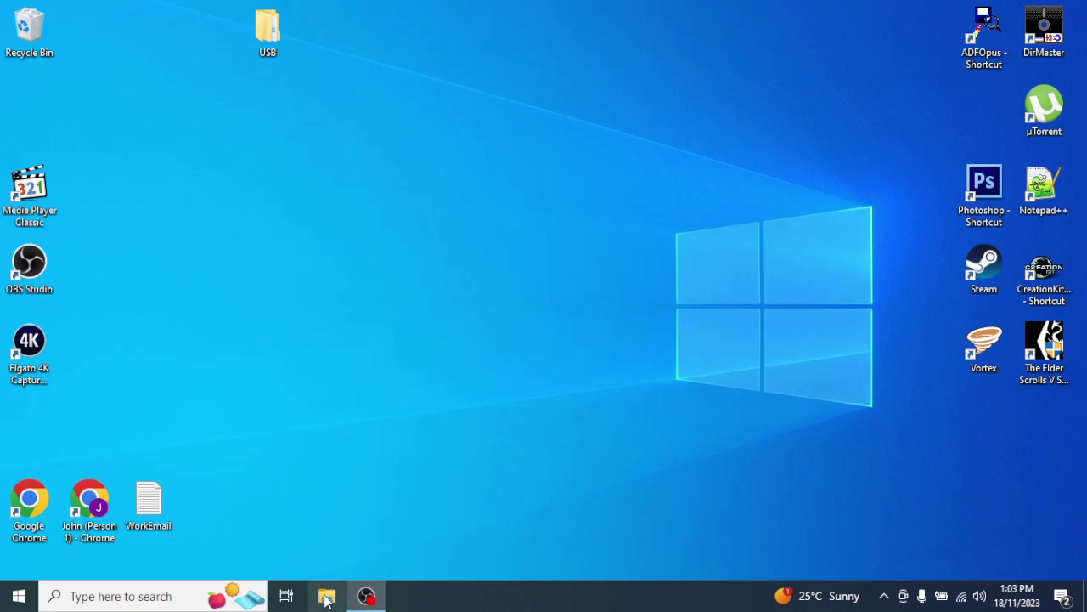
- Open the Bruteforce Save Kit folder inside Downloads in File Explorer
click(327, 600)
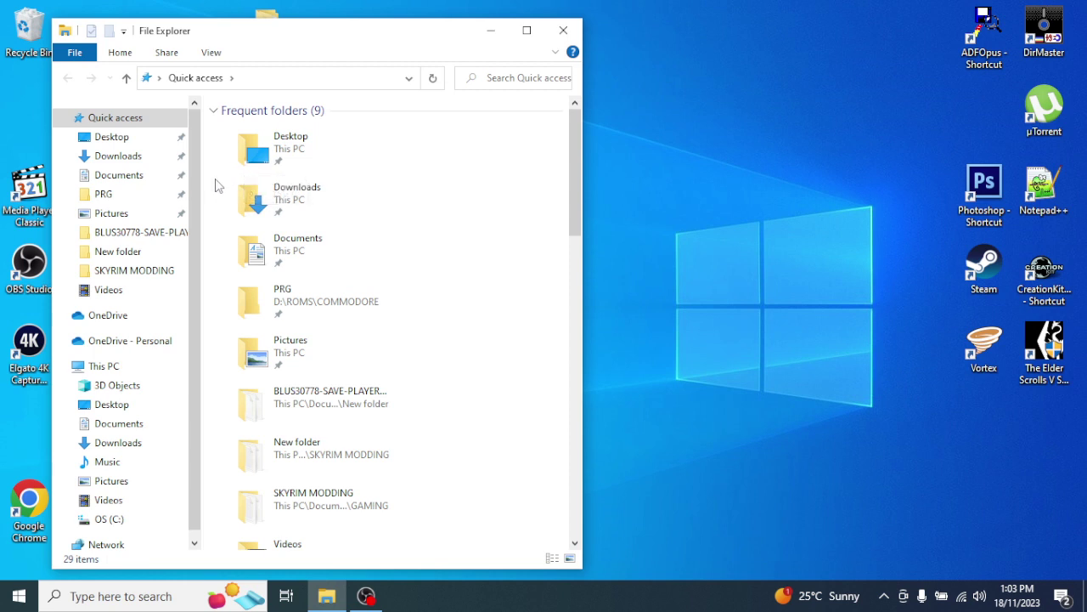
double_click(255, 195)
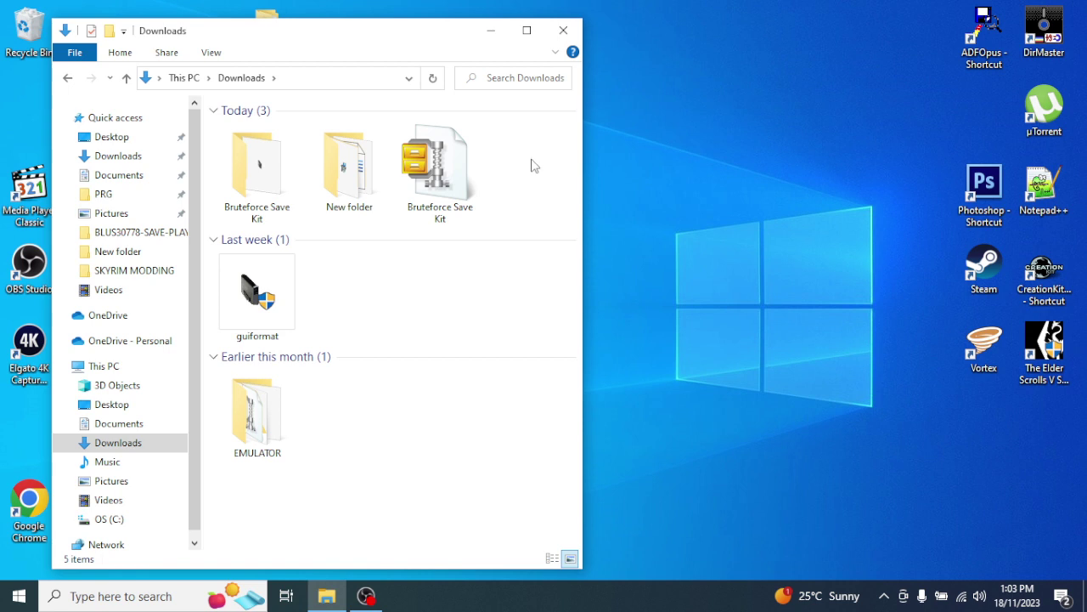
mouse_move(258, 167)
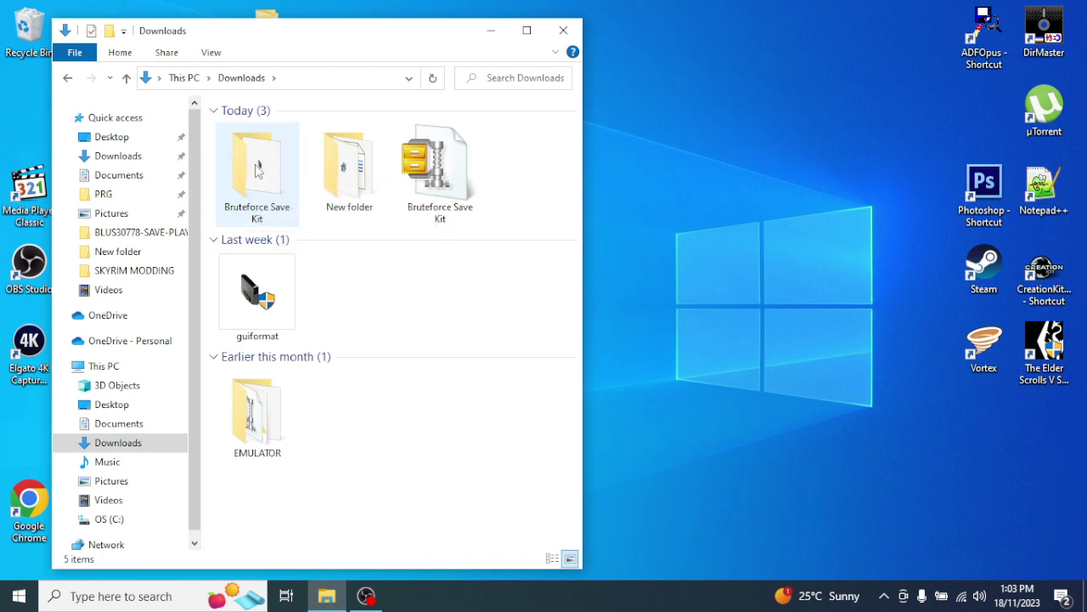
double_click(258, 169)
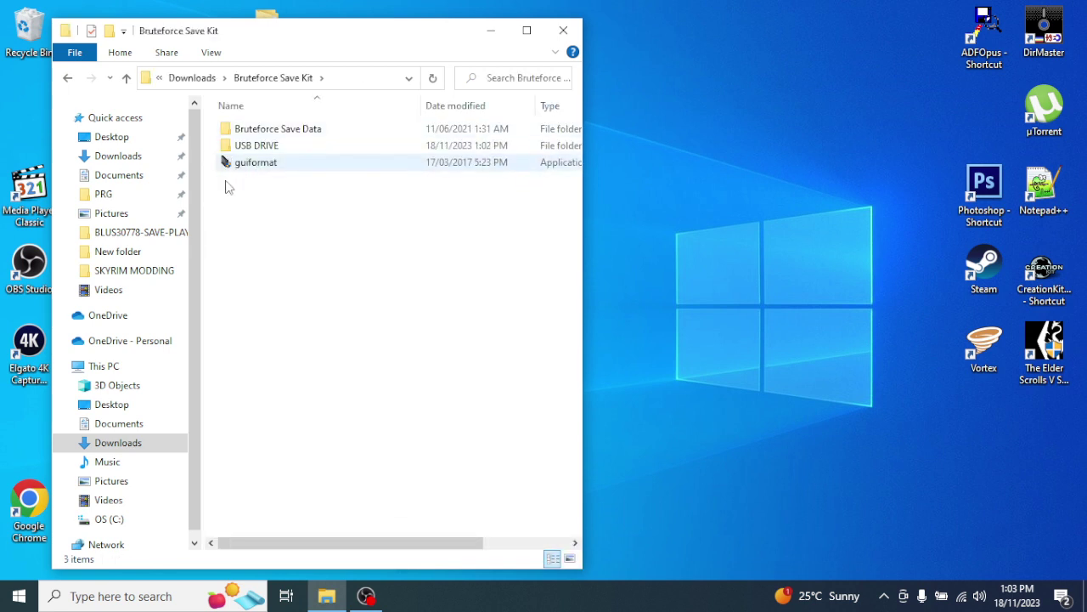
- Delete the existing USB DRIVE folder from the Bruteforce Save Kit folder
click(261, 149)
right_click(260, 146)
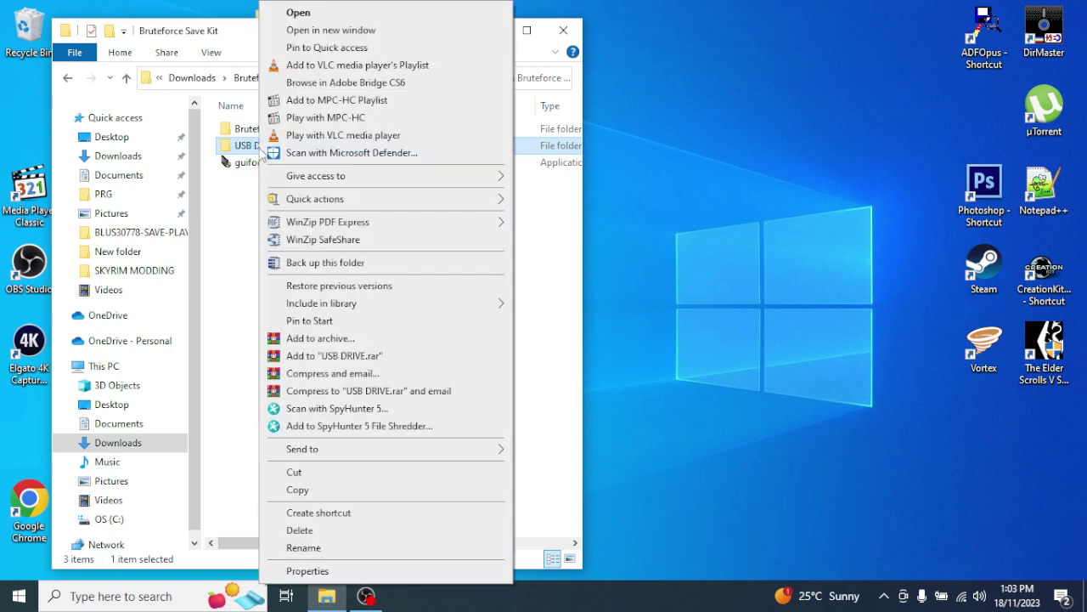
click(300, 530)
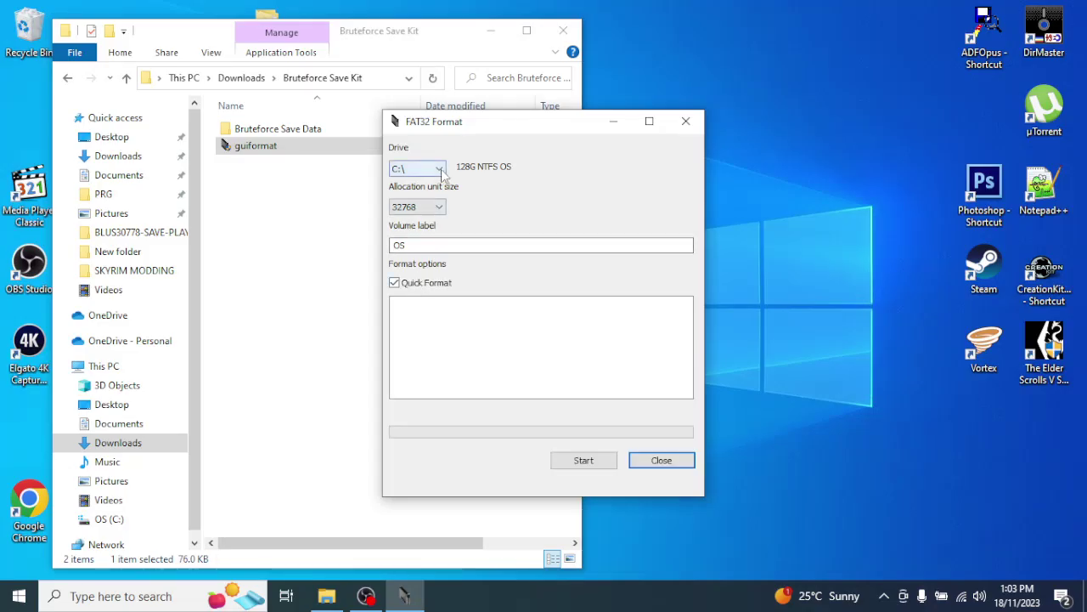
- Check which drives the FAT32 Format utility offers for formatting, and close the utility without formatting anything
click(441, 169)
click(441, 169)
click(441, 169)
click(438, 169)
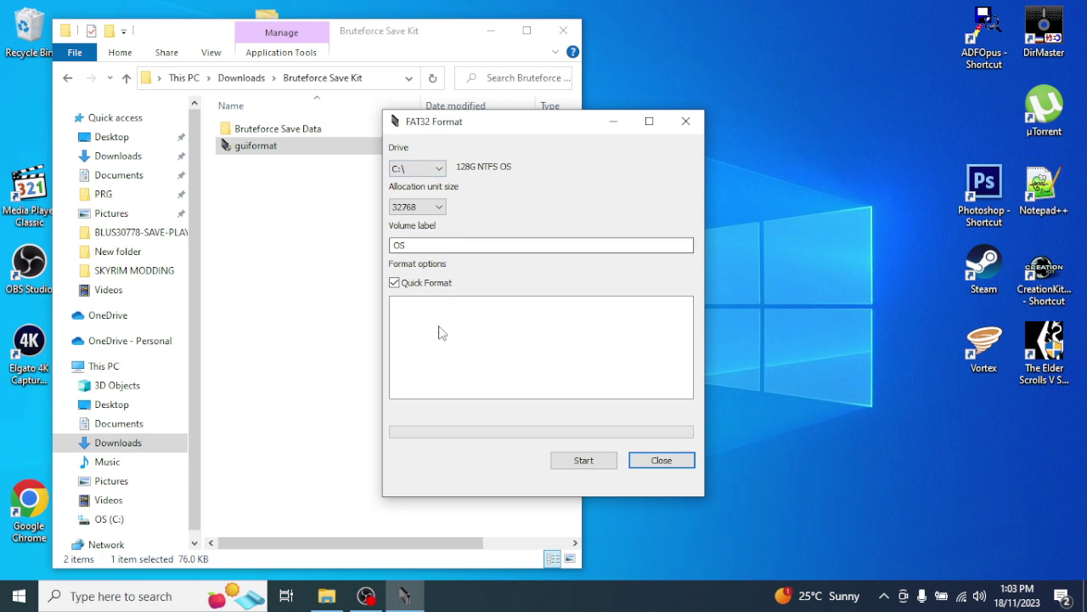
click(441, 170)
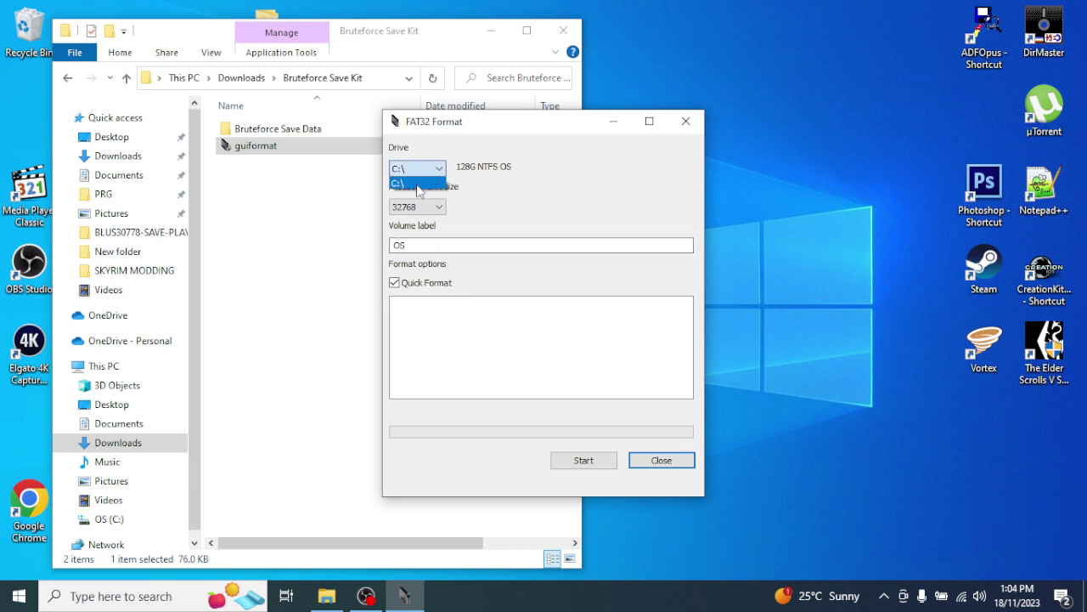
click(440, 171)
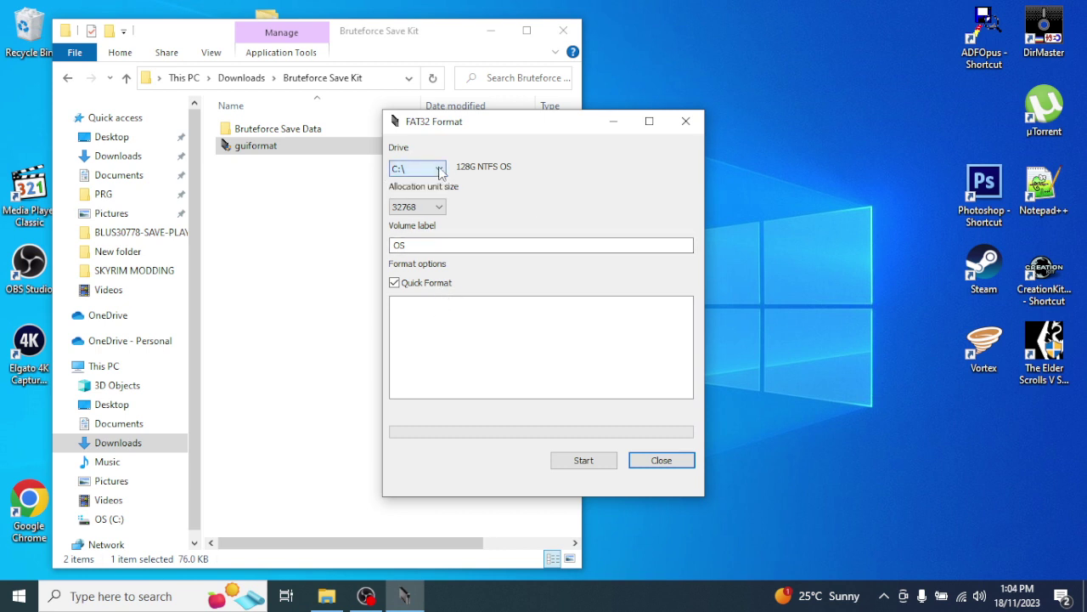
click(661, 460)
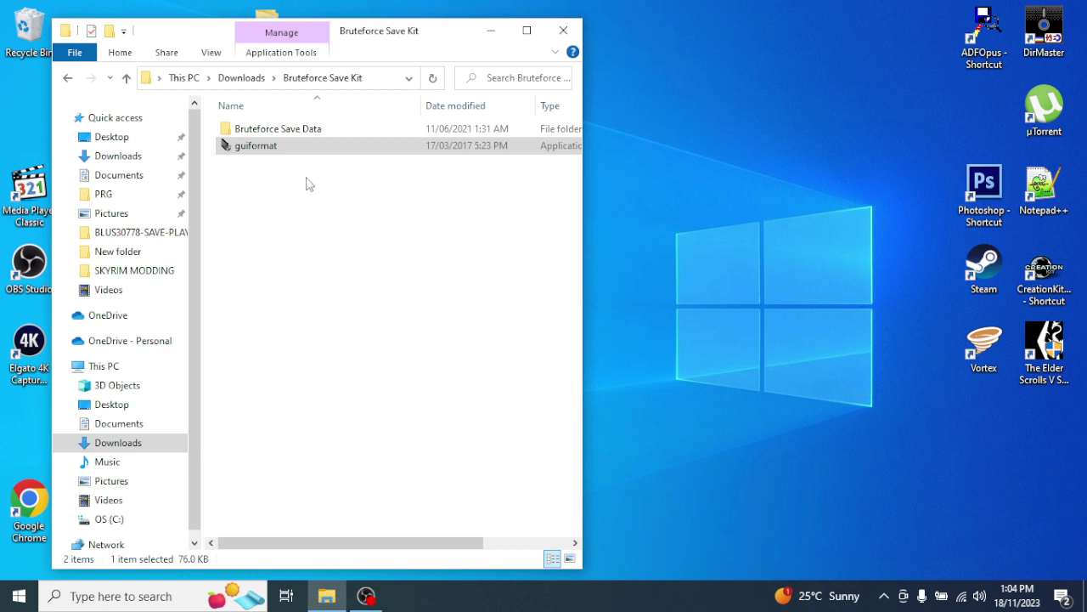
- Look at the contents of the Bruteforce Save Data folder and return to the Bruteforce Save Kit folder
click(308, 185)
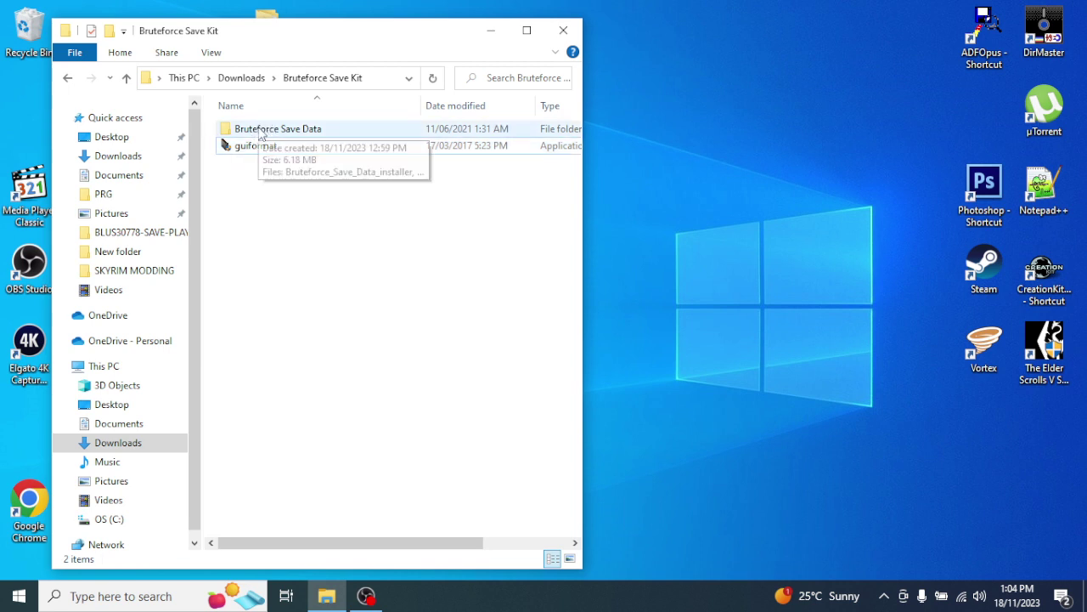
double_click(261, 131)
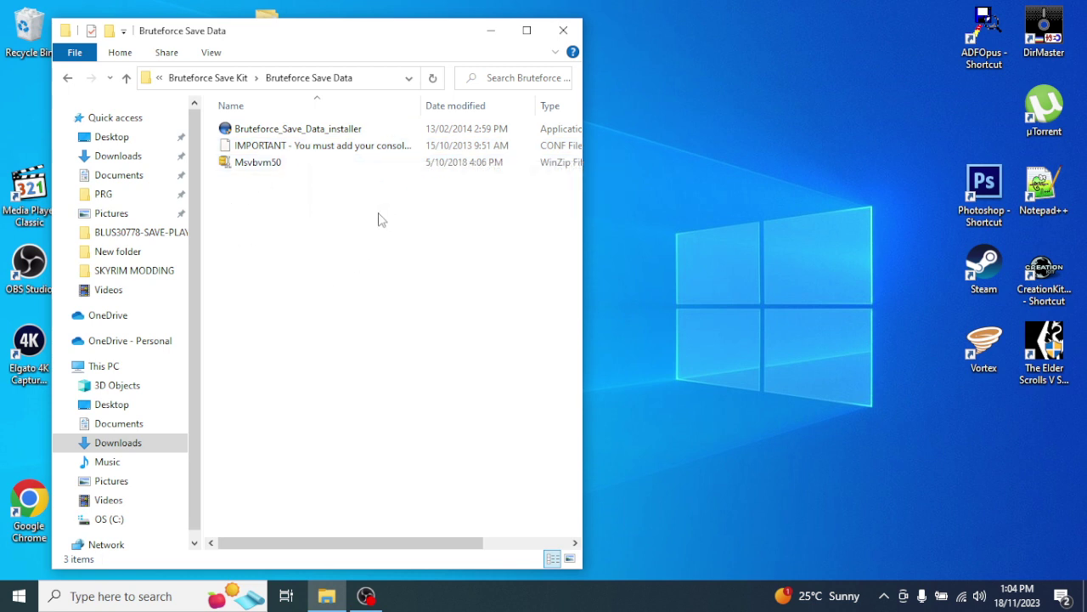
click(201, 83)
- Create a new folder named USB DRIVE inside the Bruteforce Save Kit folder
right_click(295, 202)
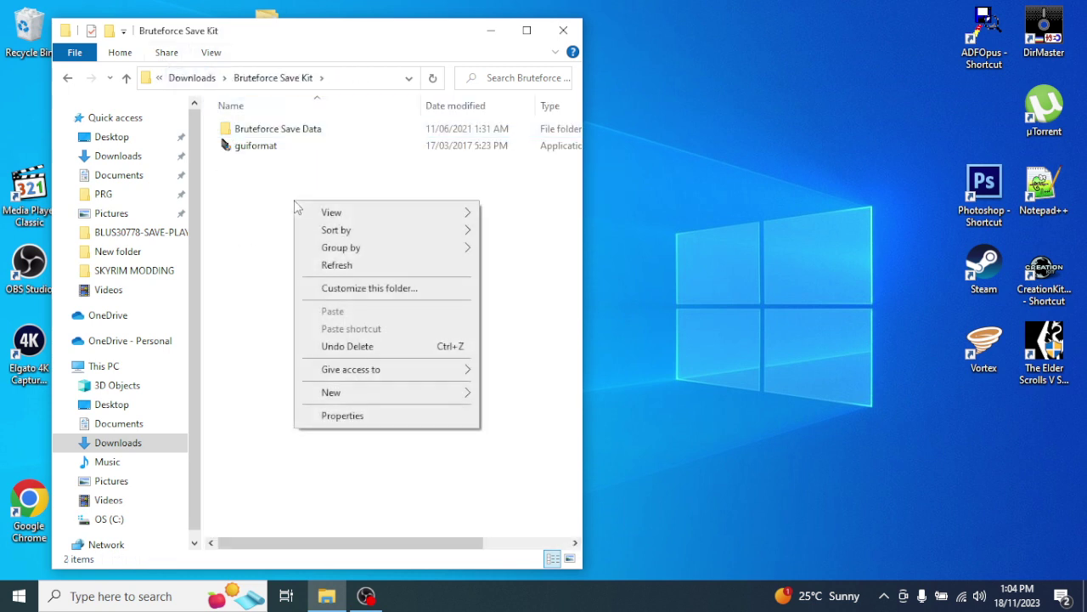
mouse_move(335, 394)
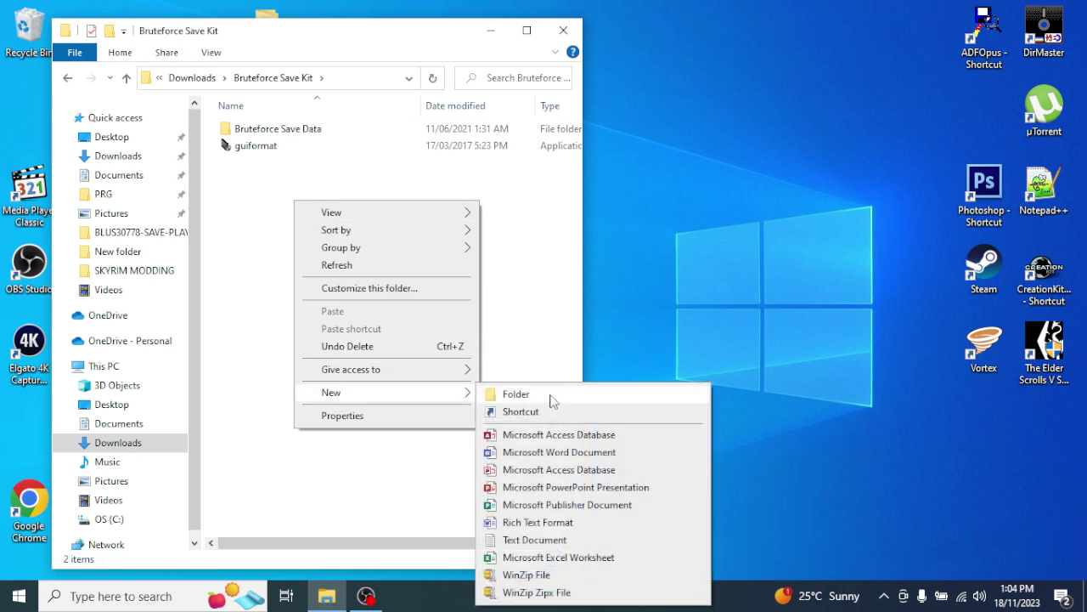
click(551, 396)
text(U)
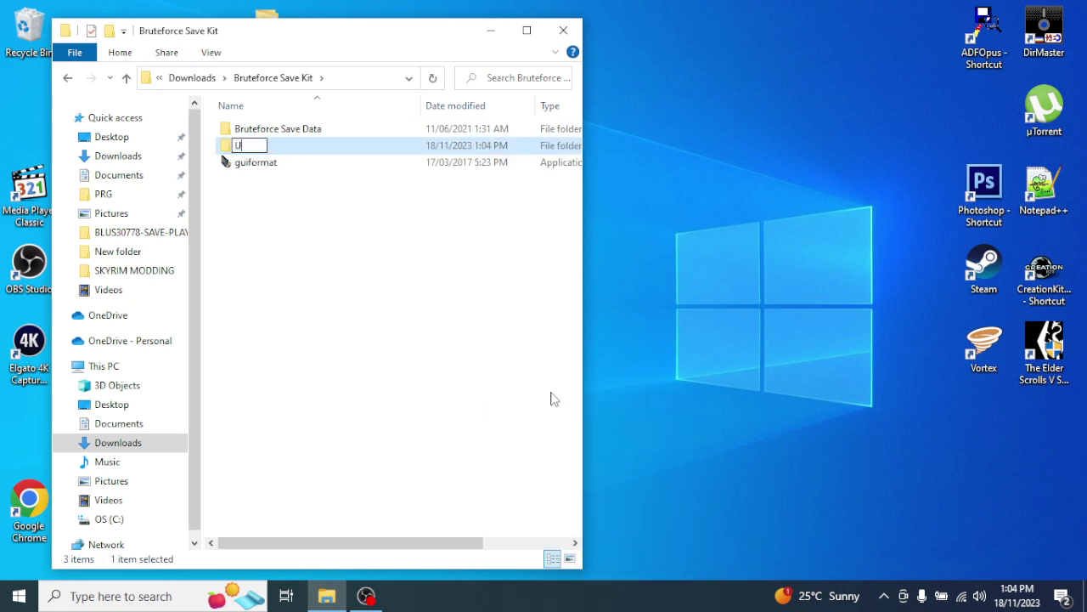
text(SB DRIVE)
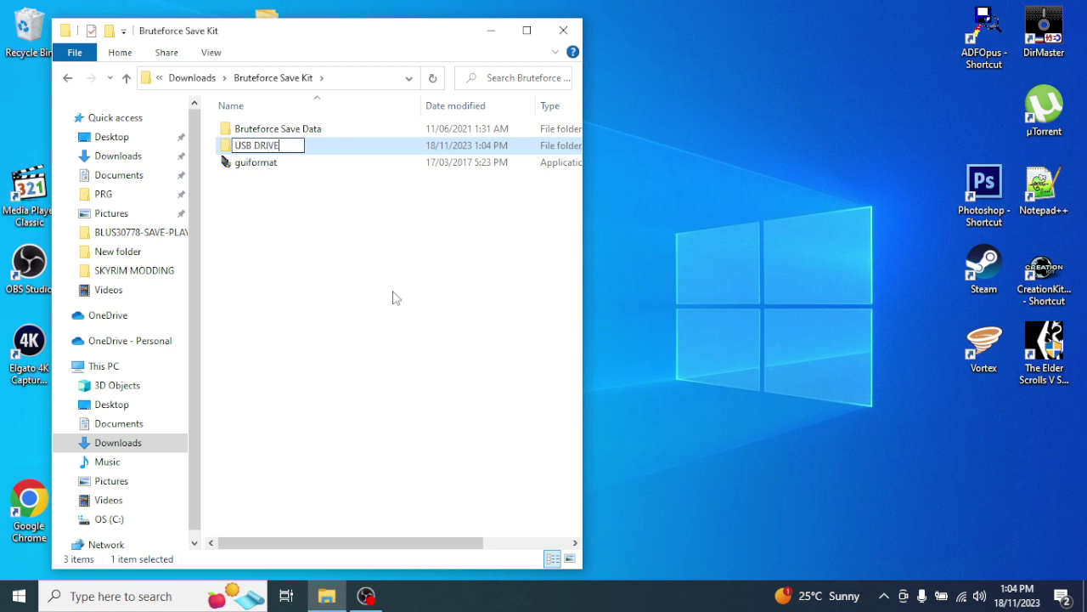
key(Return)
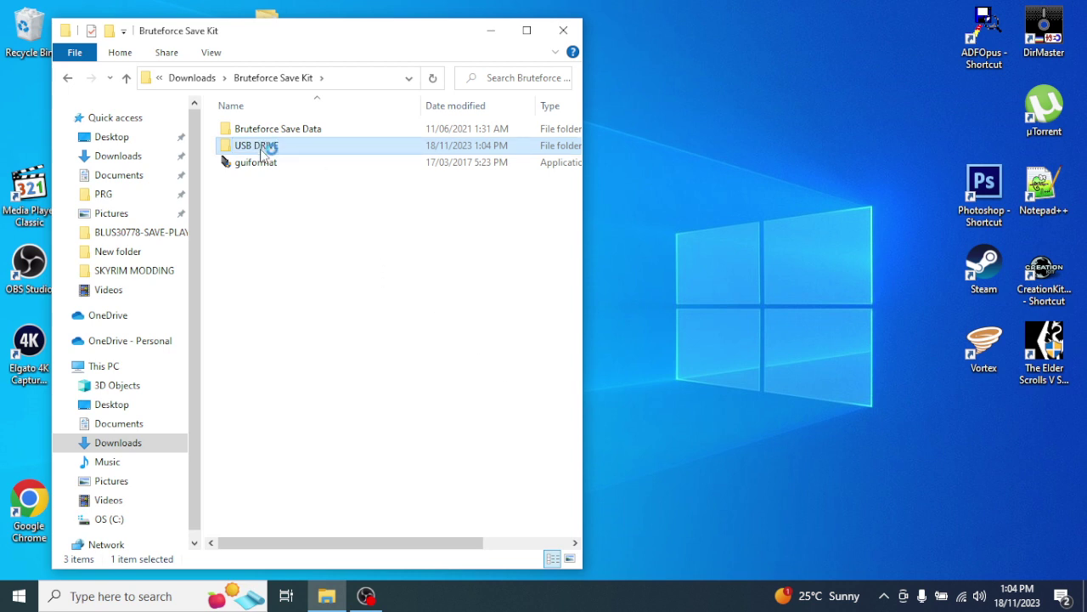
- Create a new folder named PS3 inside the USB DRIVE folder
double_click(260, 145)
right_click(355, 198)
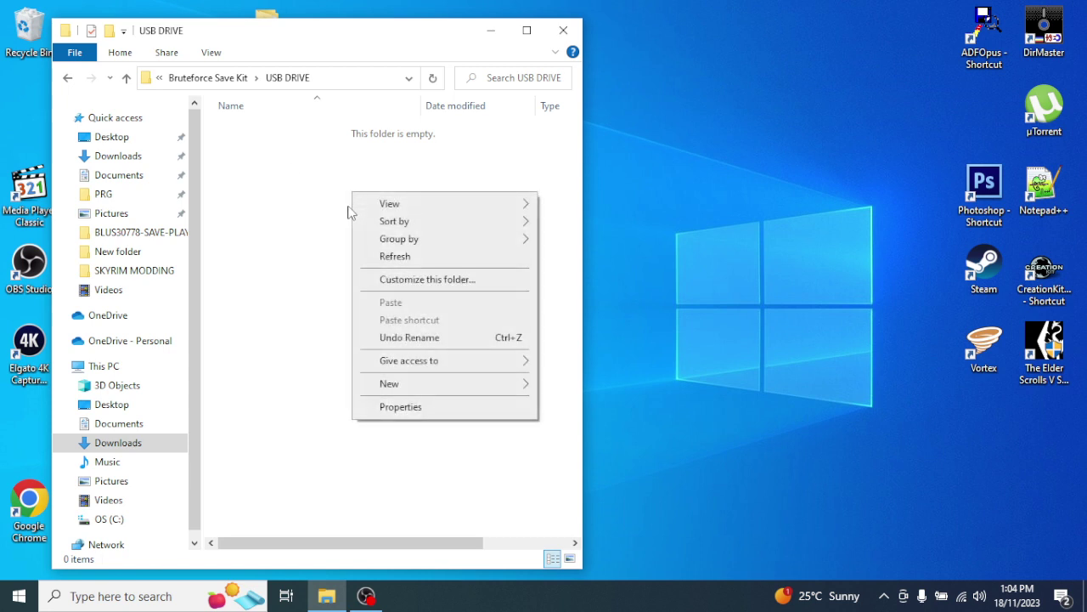
mouse_move(408, 386)
click(585, 385)
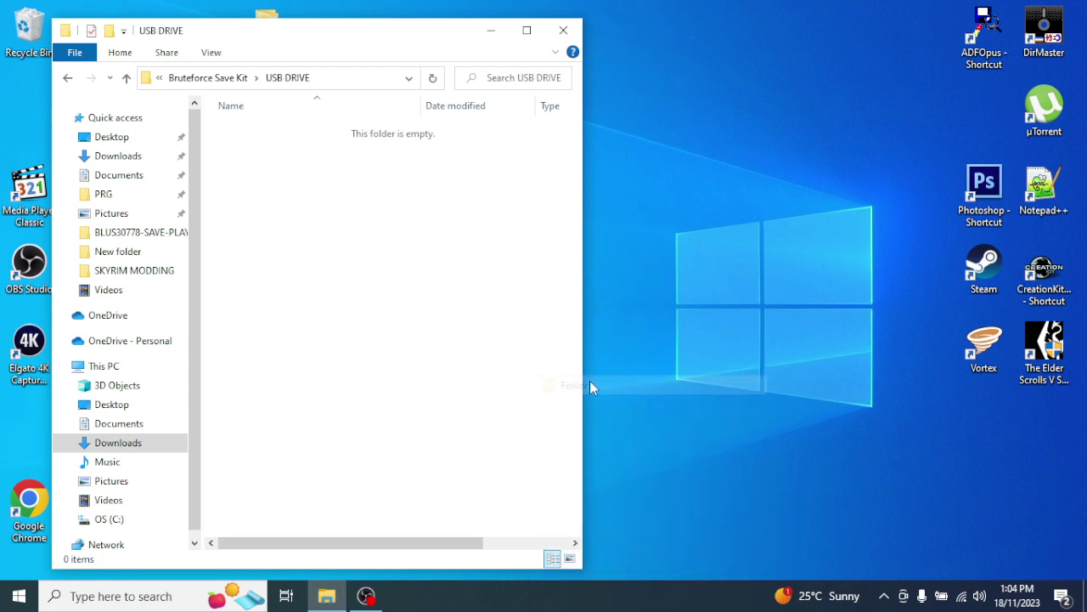
text(PS3)
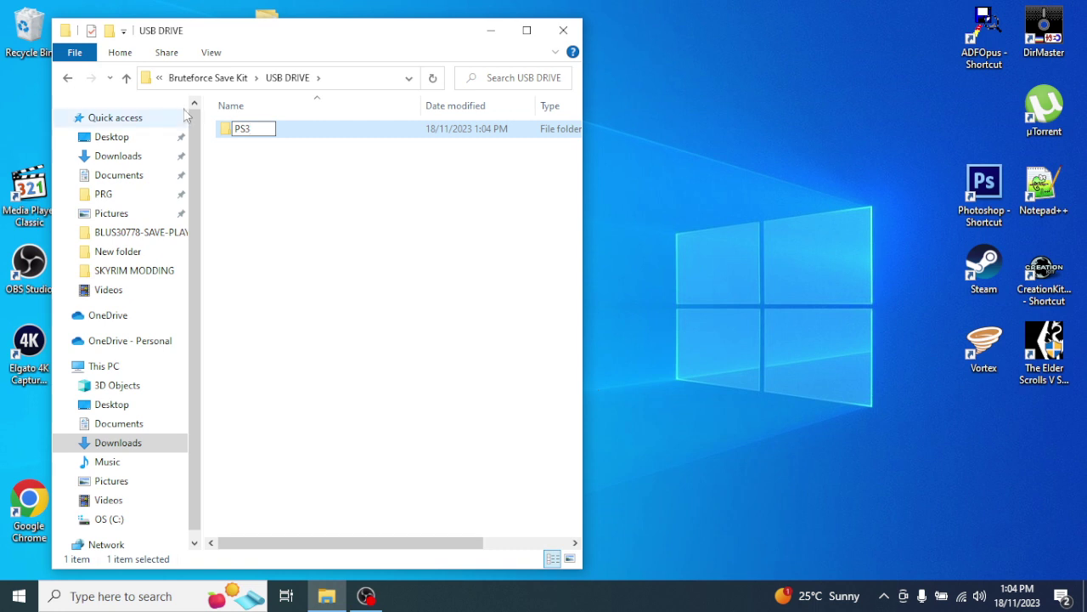
key(Return)
- Create a new folder named SAVEDATA inside the PS3 folder
double_click(247, 130)
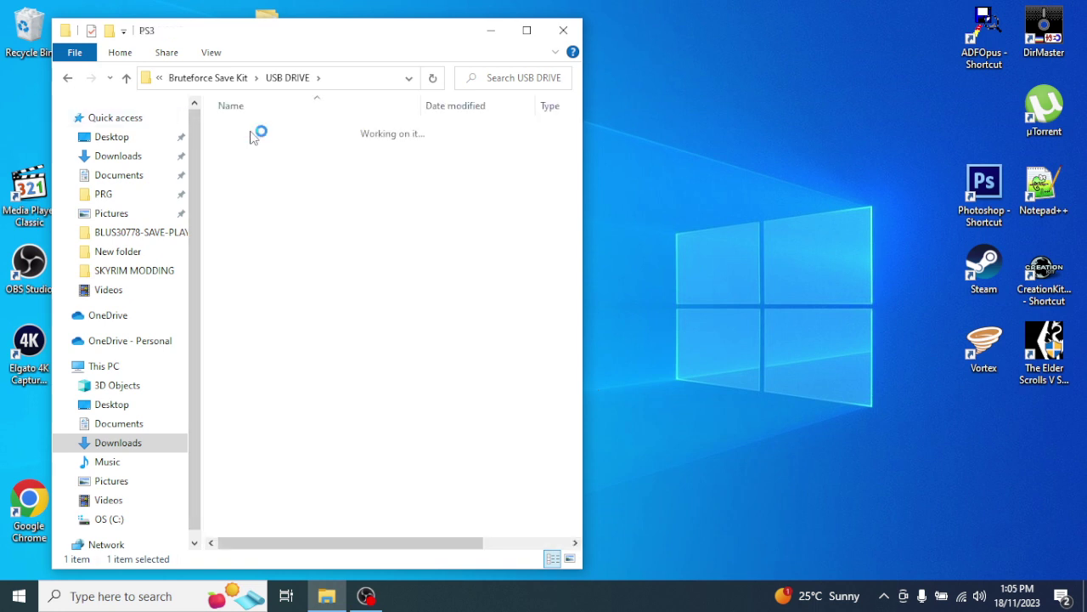
right_click(264, 167)
mouse_move(287, 360)
click(521, 360)
text(SAVEDATE)
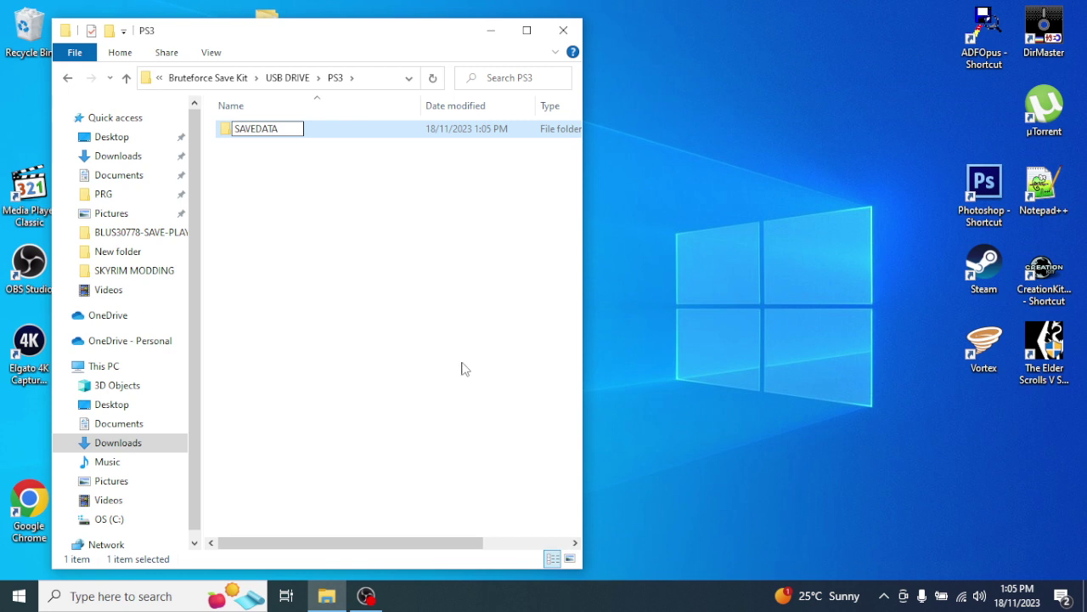
key(Return)
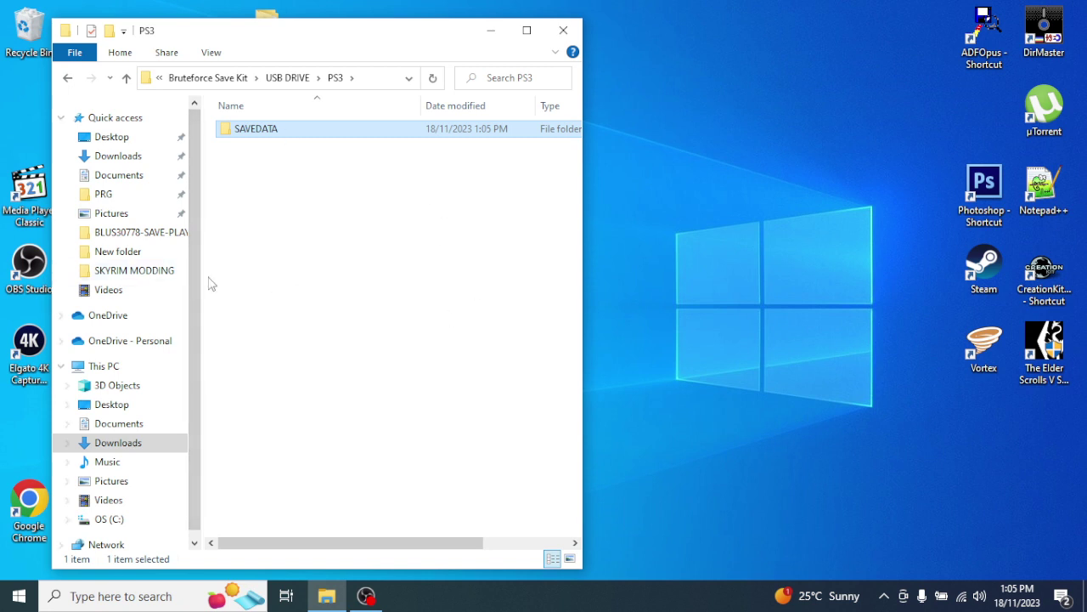
click(305, 167)
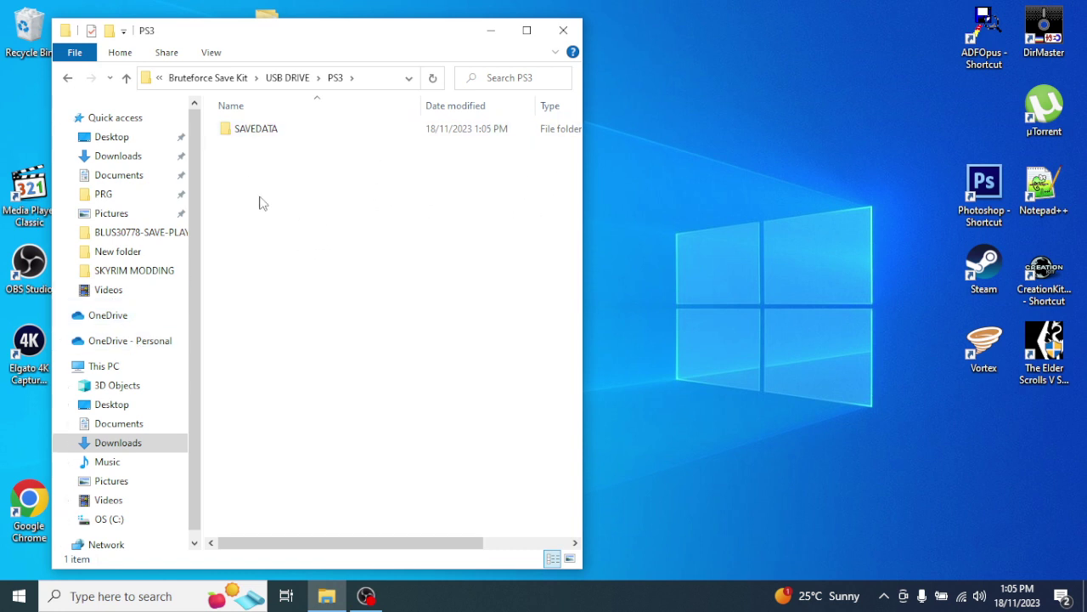
- Return to the Bruteforce Save Kit folder and delete the USB DRIVE example folder
click(287, 77)
click(252, 77)
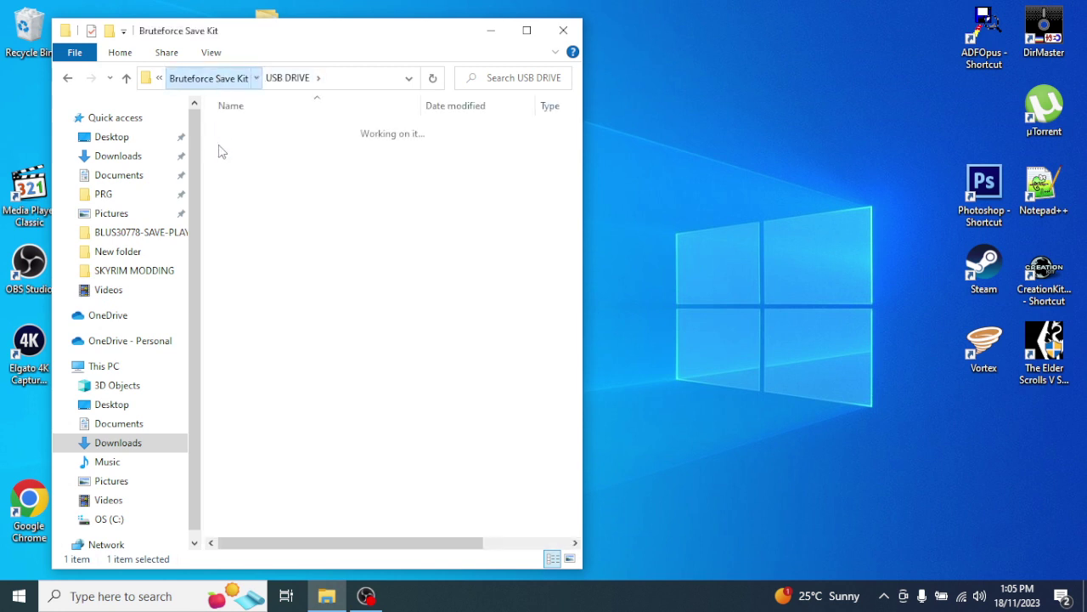
right_click(245, 149)
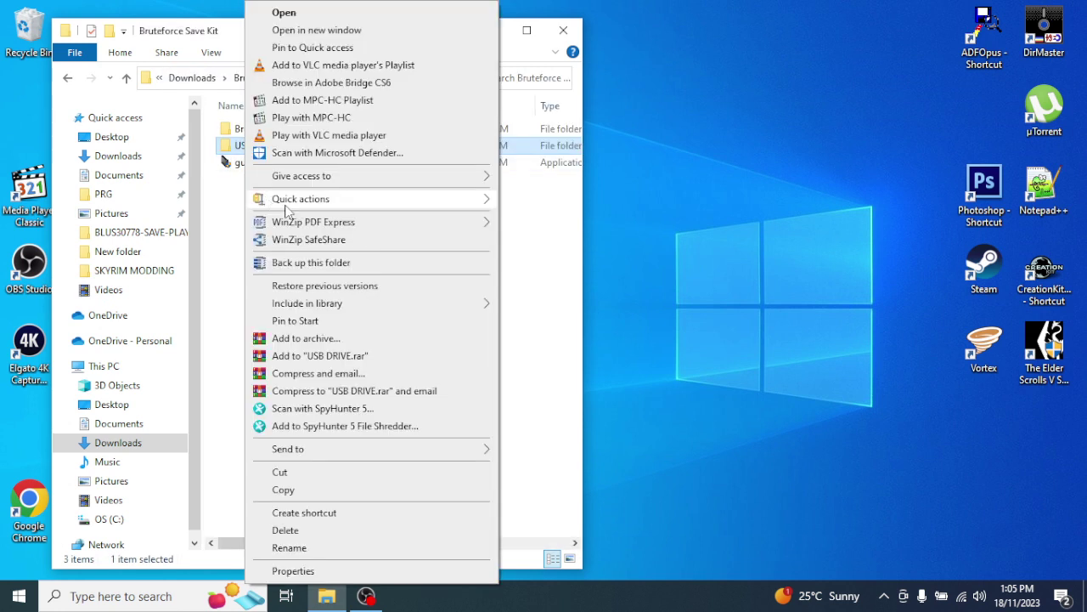
click(293, 531)
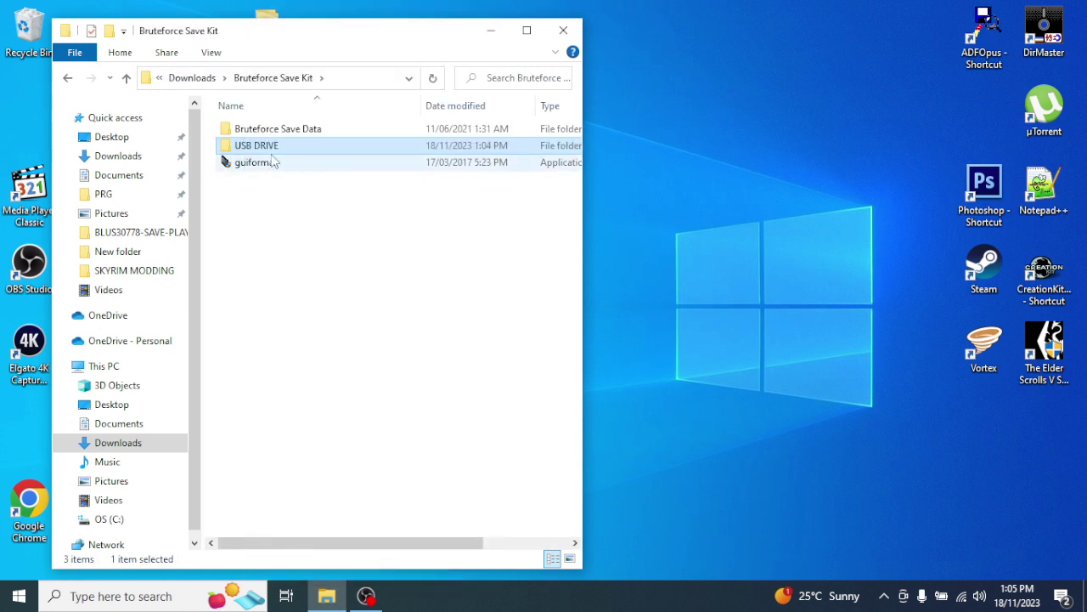
click(273, 130)
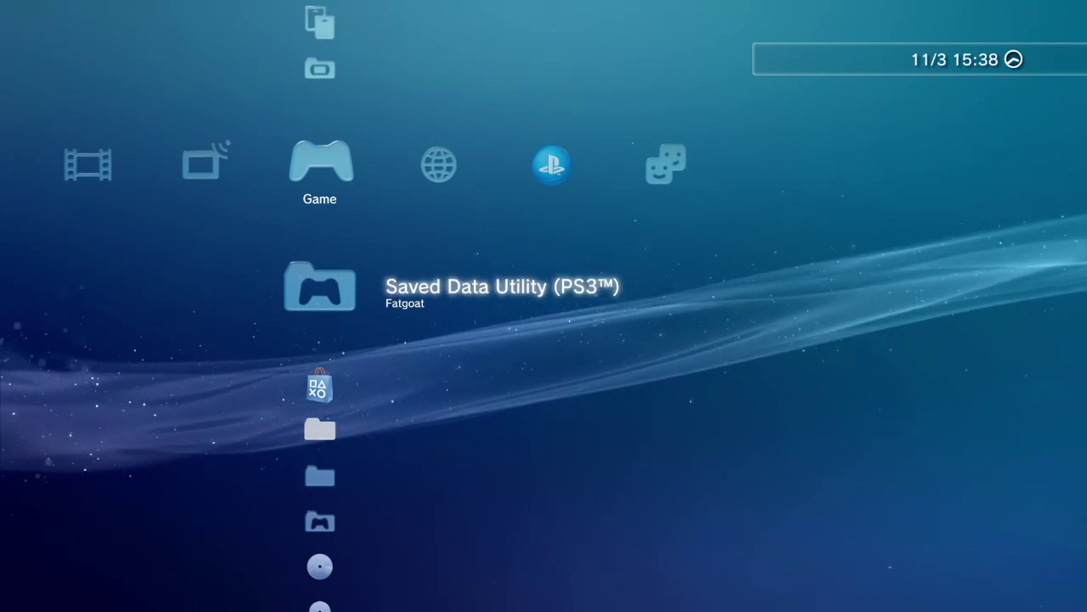
- On the PS3, open the Fallout New Vegas: Ultimate Edition - (UK) saves in the Saved Data Utility
key(Return)
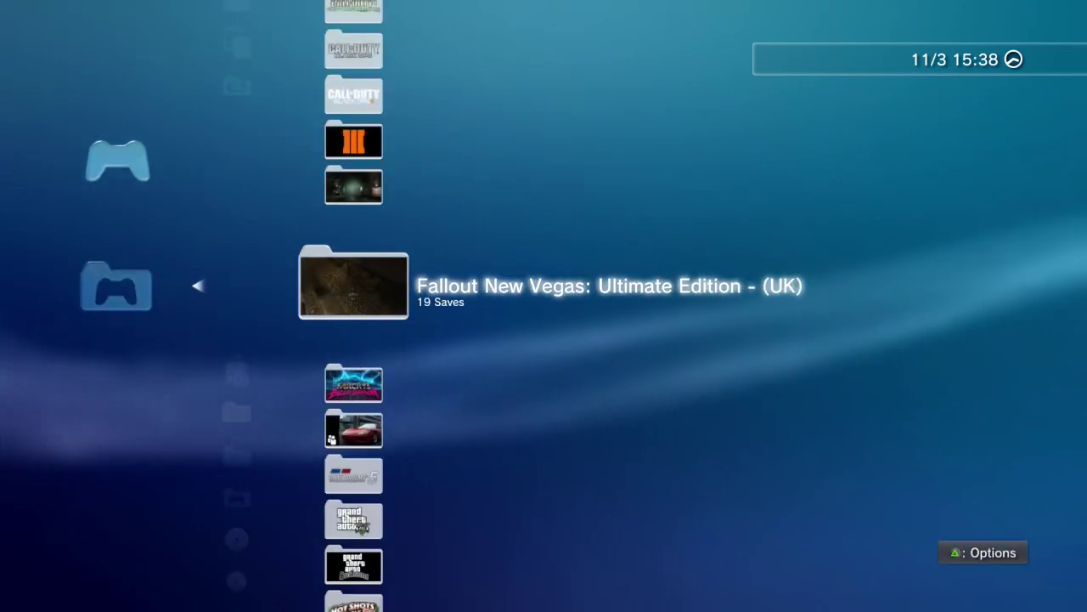
key(Down)
key(Up)
key(Return)
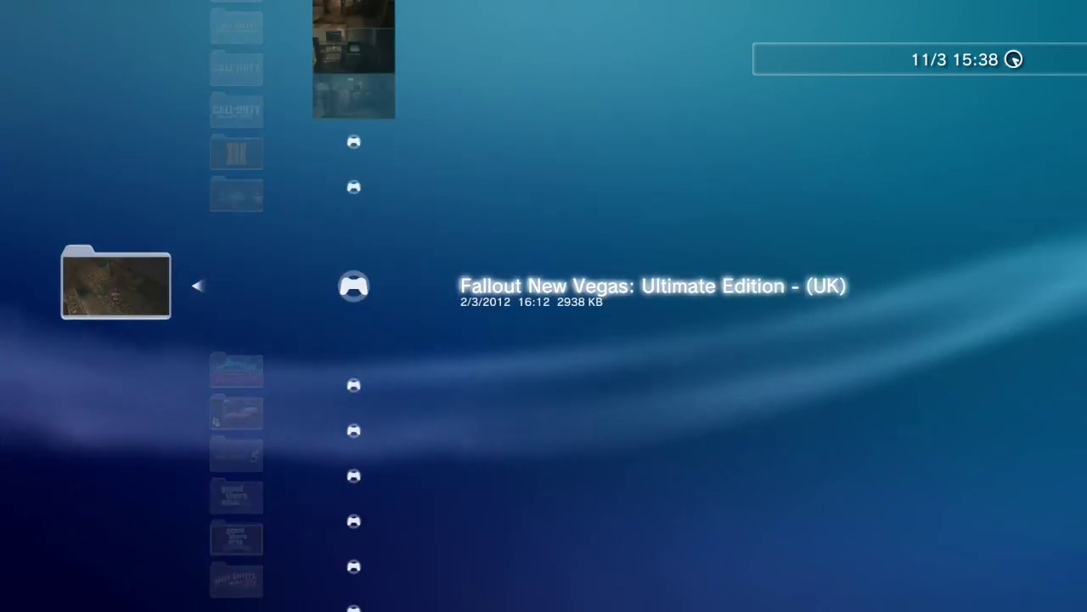
- Copy the Fallout New Vegas save dated 2/3/2012 17:04 to the USB Device (USB Flash Drive)
key(Up)
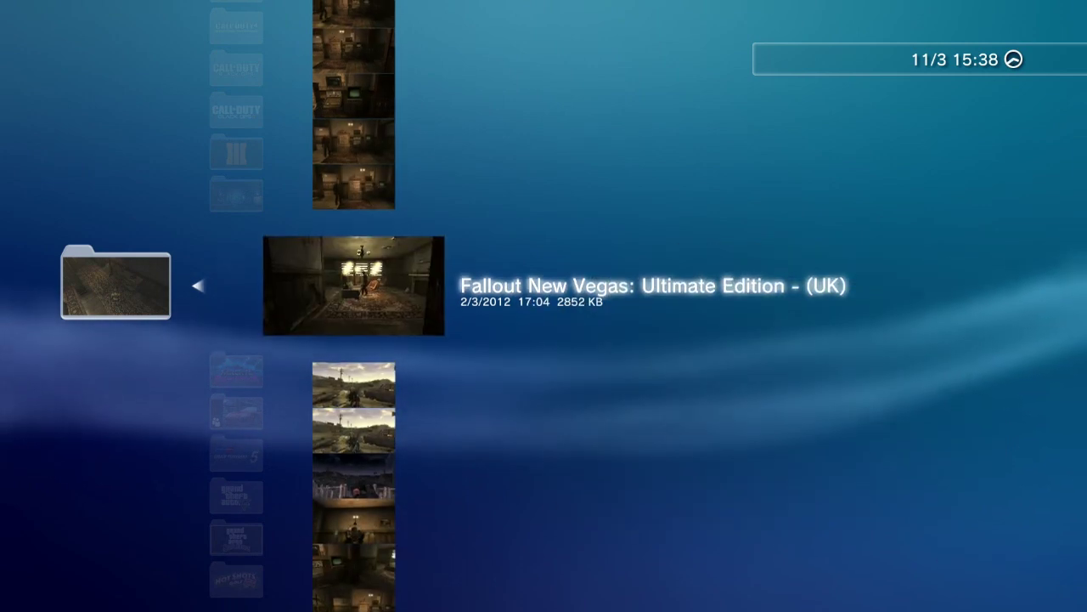
key(Menu)
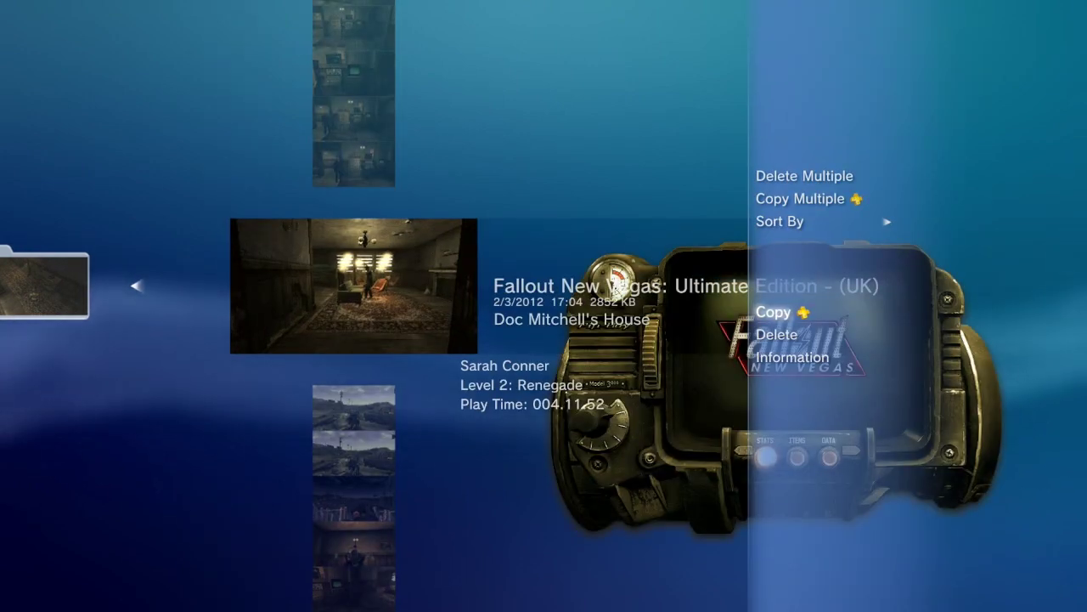
key(Return)
key(Down)
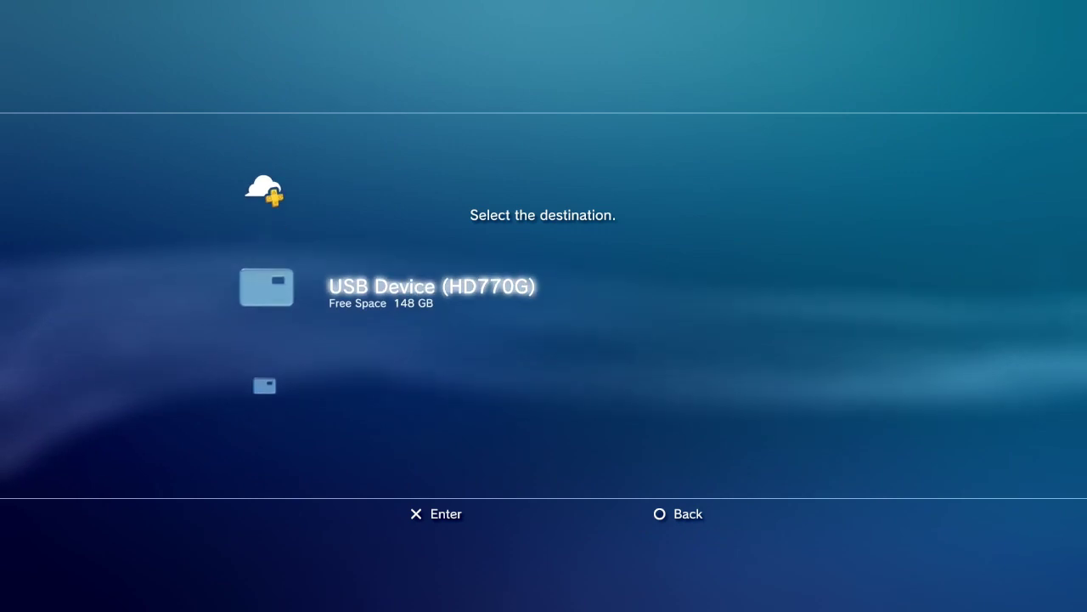
key(Down)
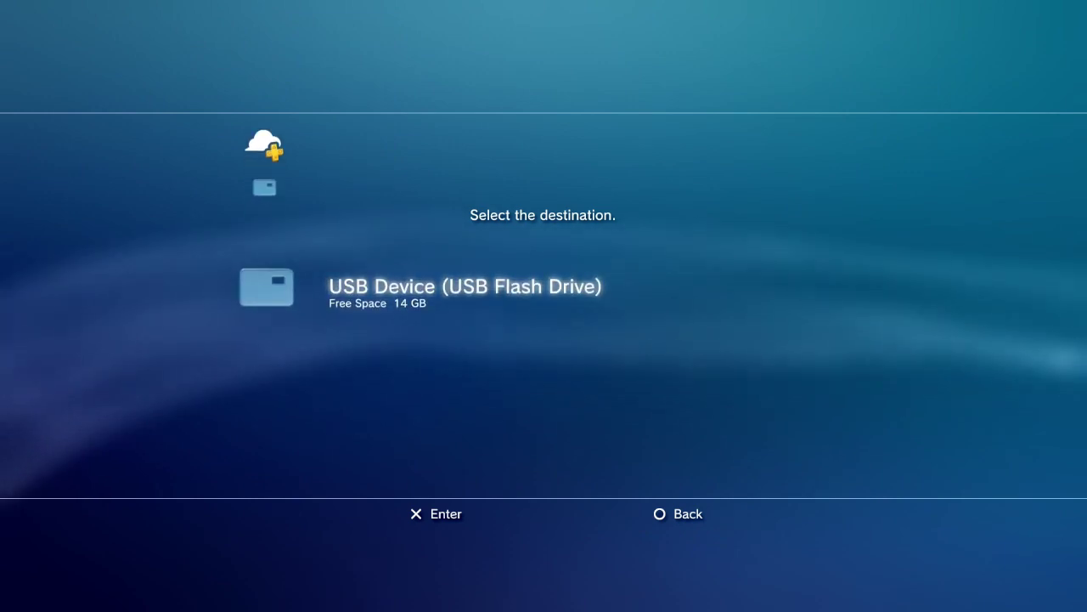
key(Return)
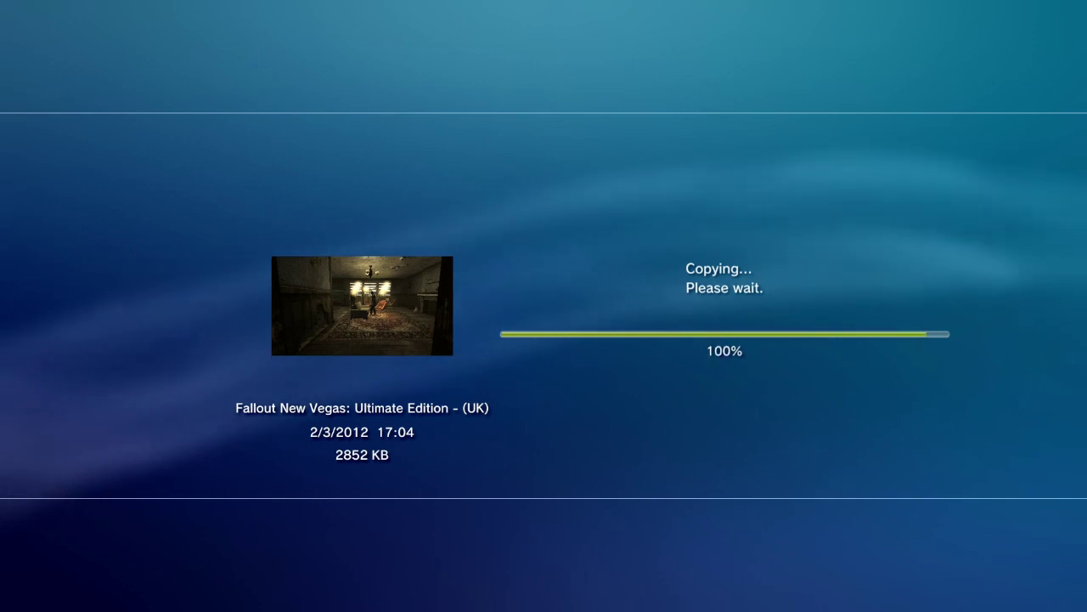
- Leave the copy screen and the Fallout New Vegas save on the PS3
key(Escape)
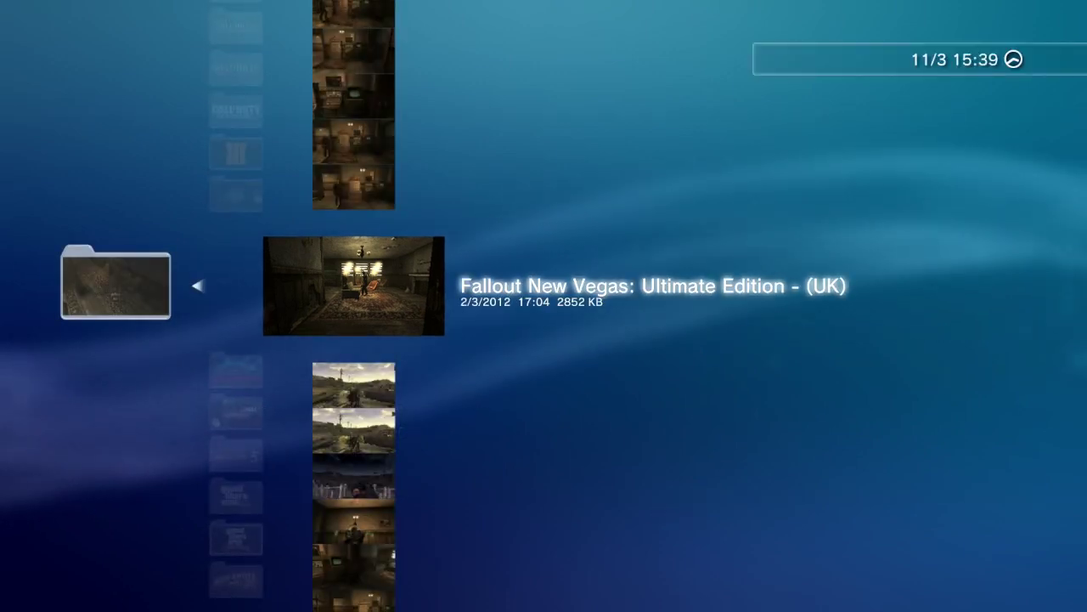
key(Escape)
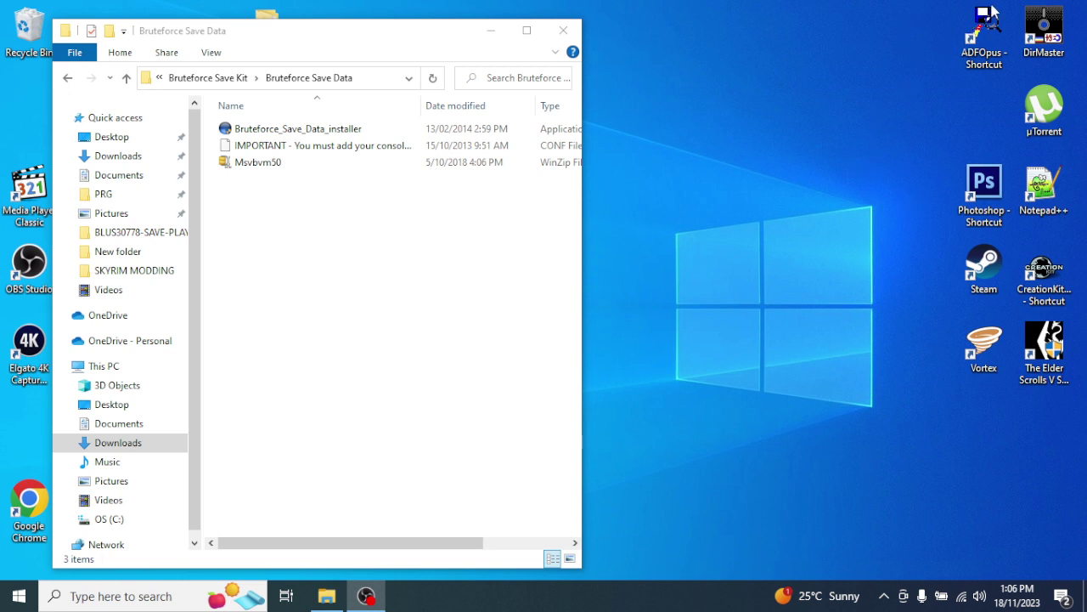
- On the PC, extract the Msvbvm50 archive into its own folder inside the Bruteforce Save Data folder
click(277, 469)
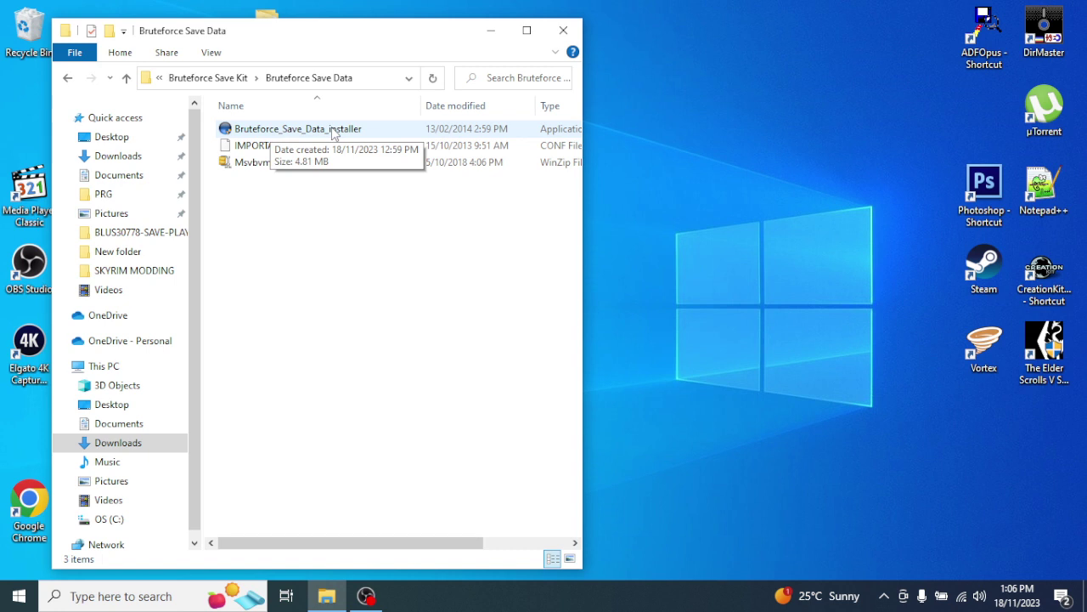
double_click(273, 162)
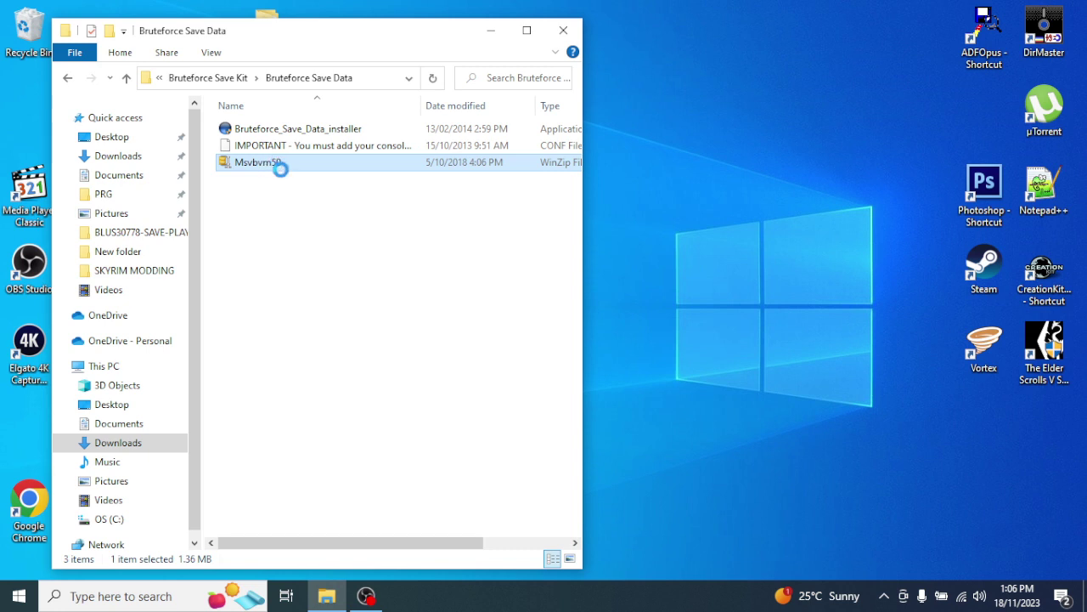
right_click(281, 169)
click(322, 269)
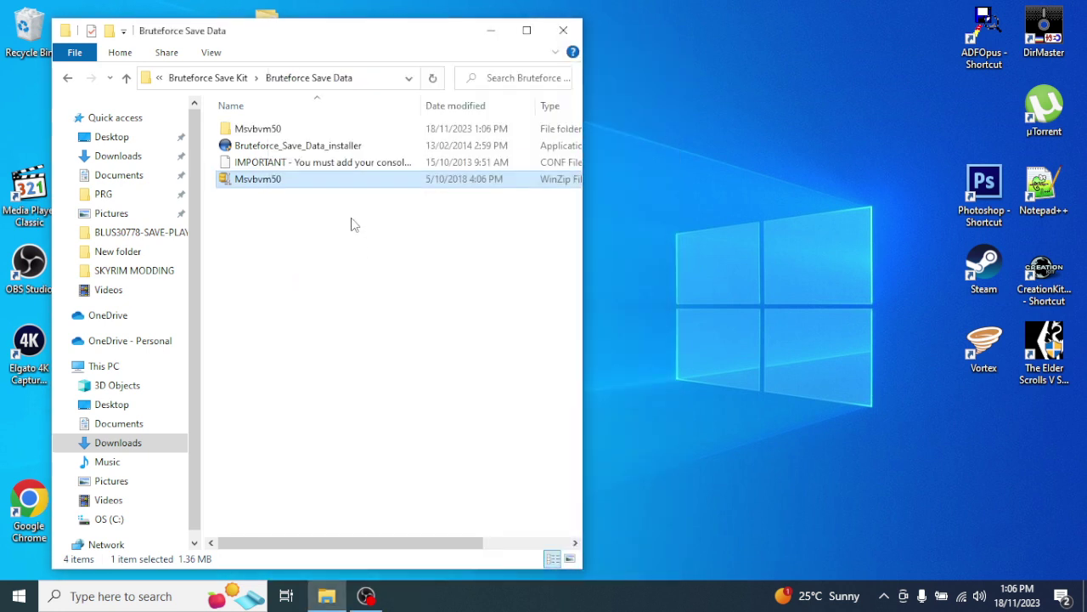
- In the DLL folder of the extracted Msvbvm50 folder, extract the __32-msvcr110.dll11.0.51106.1 archive to its own folder
click(259, 130)
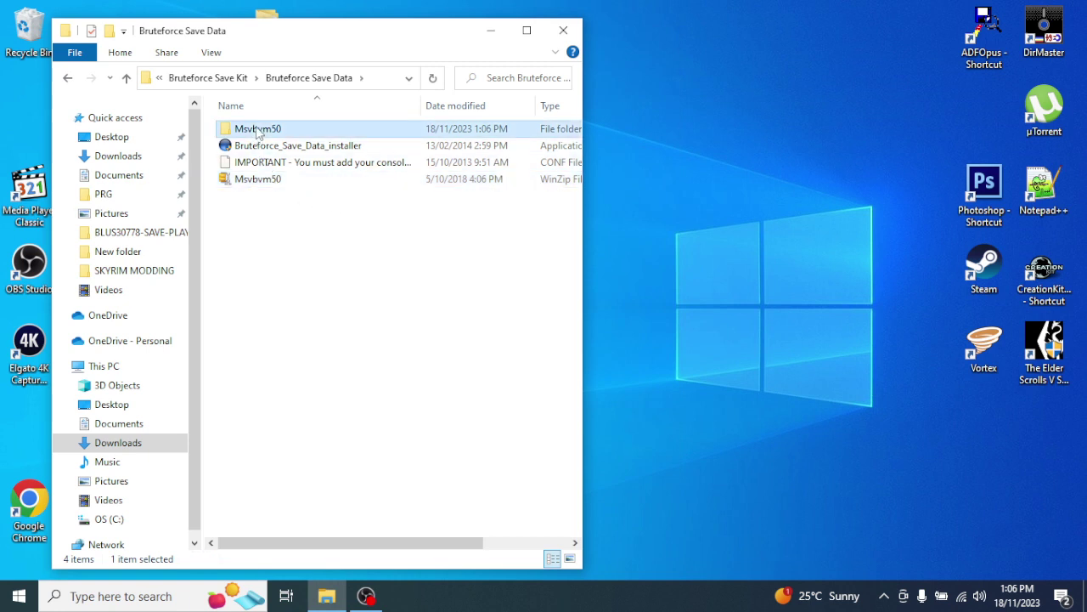
double_click(265, 130)
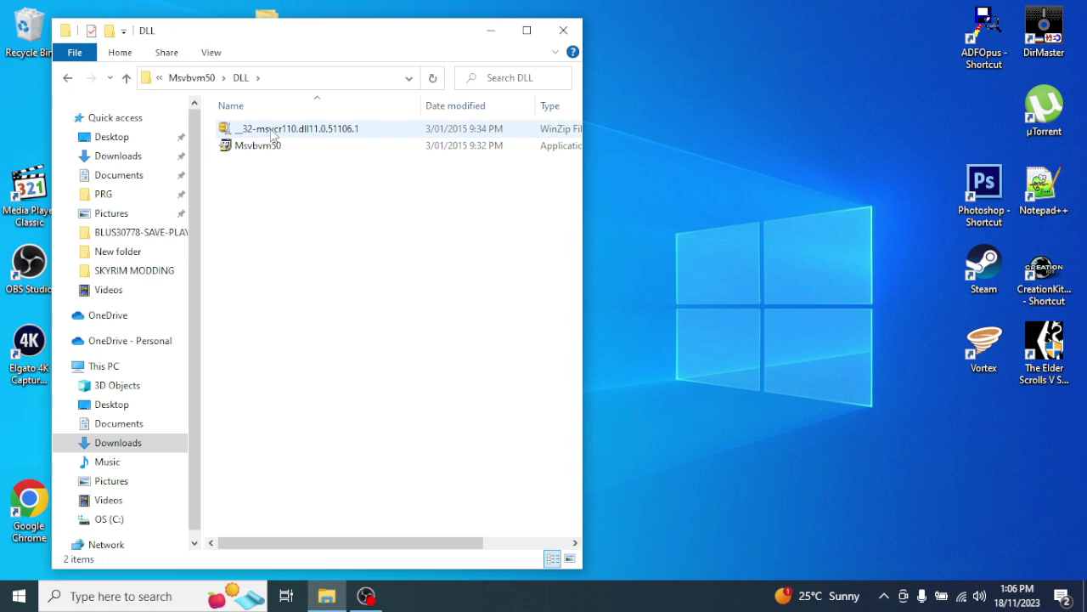
click(270, 129)
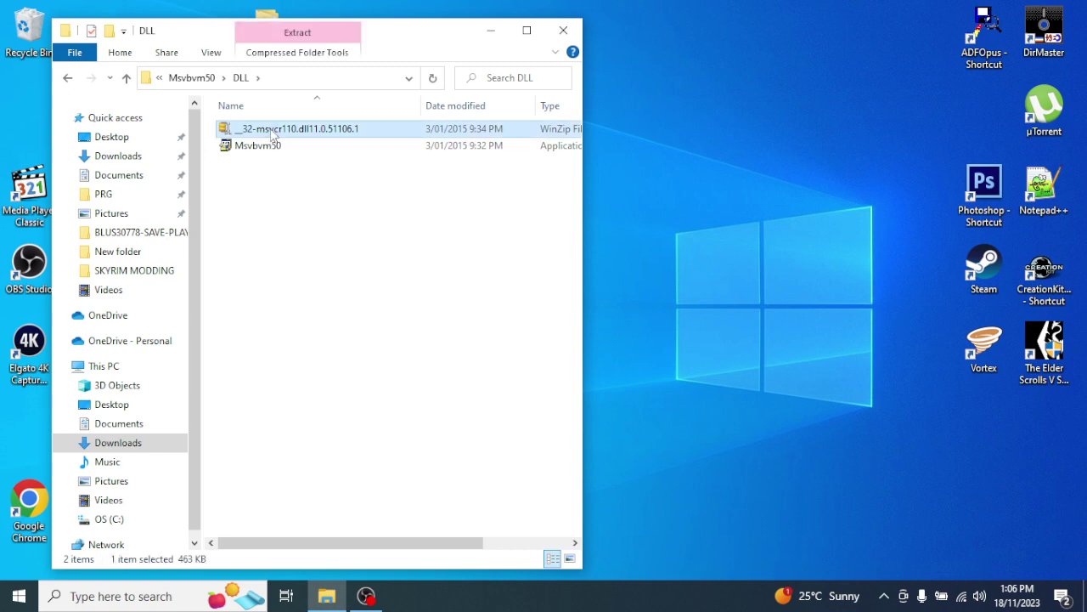
right_click(272, 132)
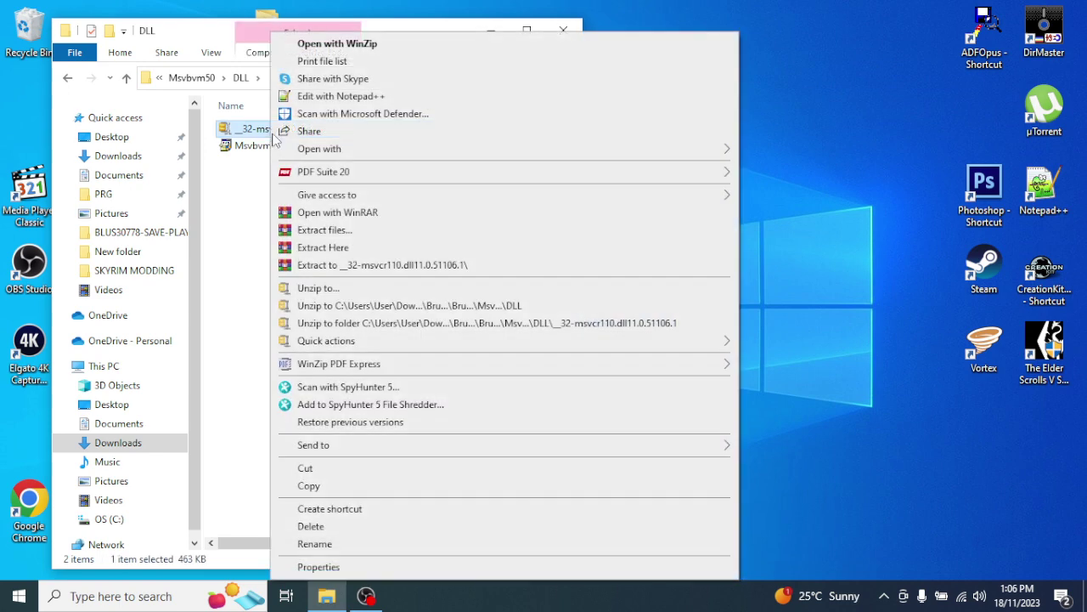
click(327, 266)
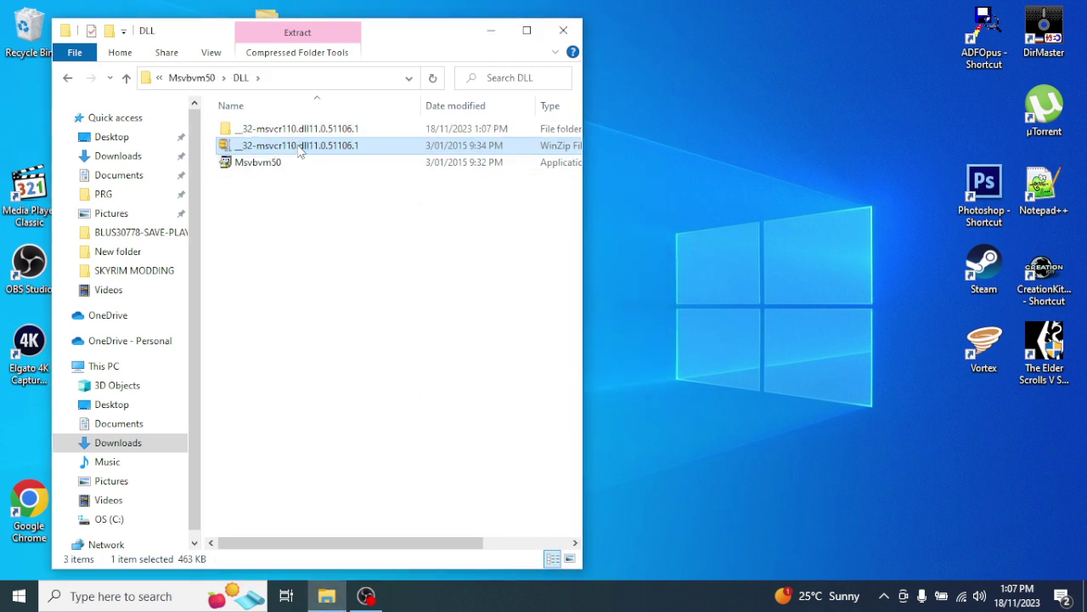
- Move msvcr110.dll from the extracted __32-msvcr110.dll11.0.51106.1 folder into the DLL folder and select it together with Msvbvm50
double_click(299, 146)
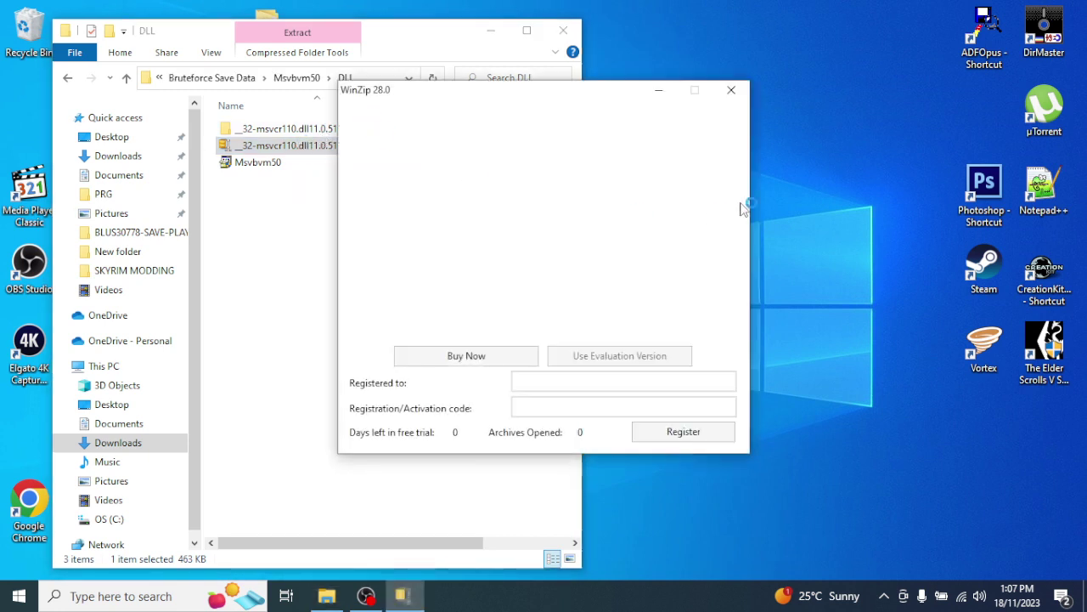
click(732, 89)
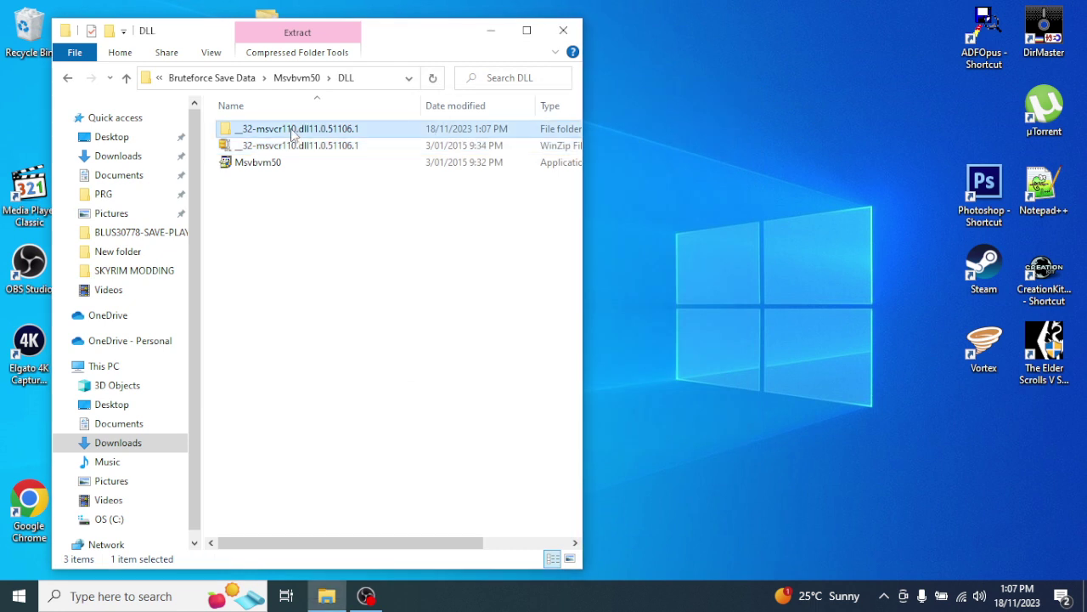
drag(273, 138, 178, 78)
click(176, 78)
drag(326, 217, 242, 173)
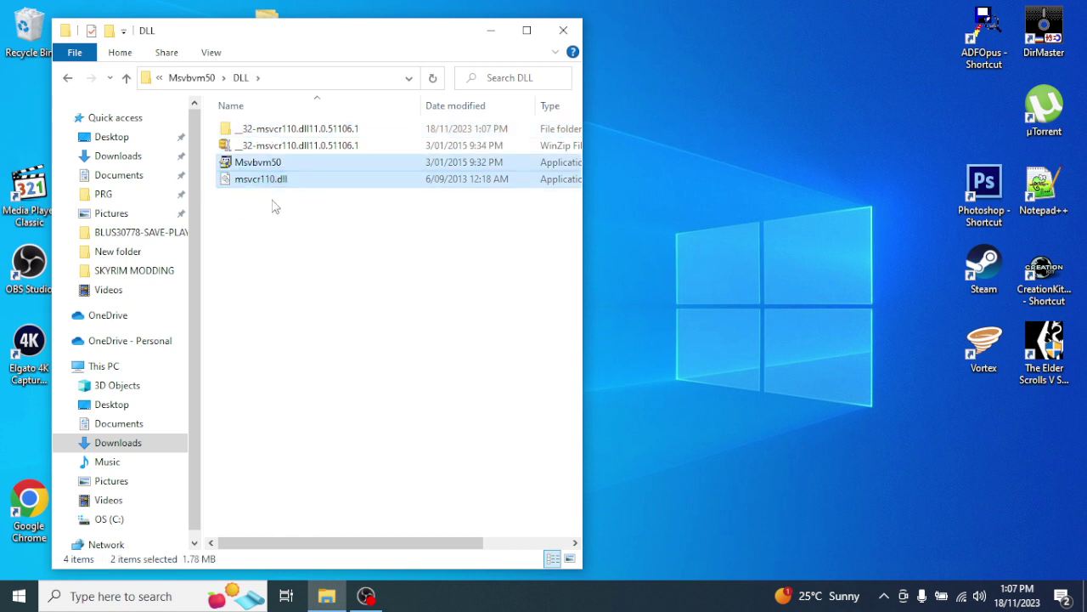
- Start Bruteforce_Save_Data_installer from the Bruteforce Save Data folder, accept the license and keep the default destination folder
click(188, 79)
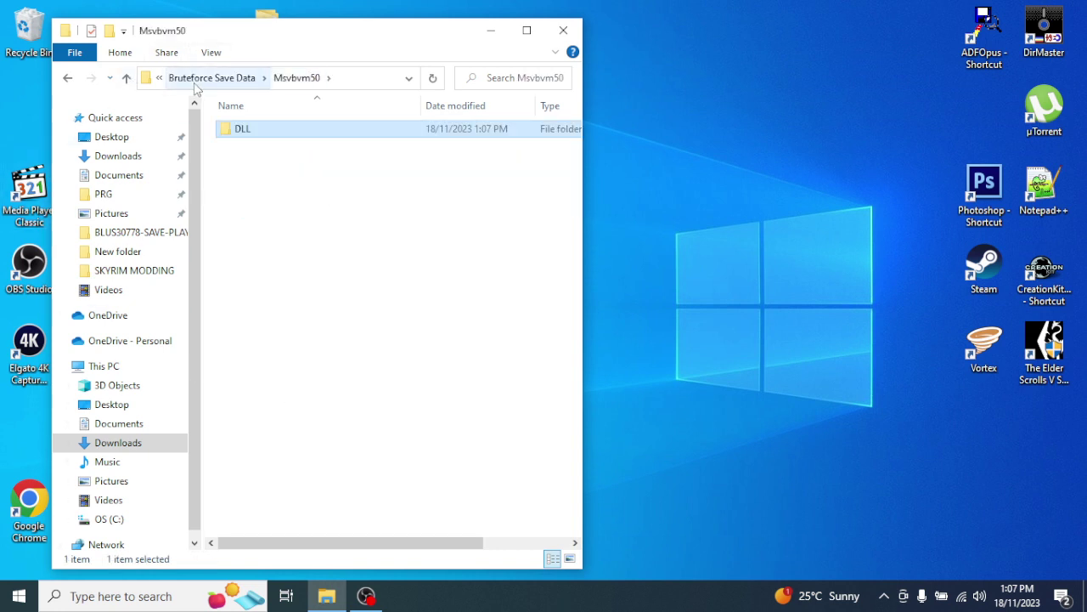
click(194, 79)
click(254, 147)
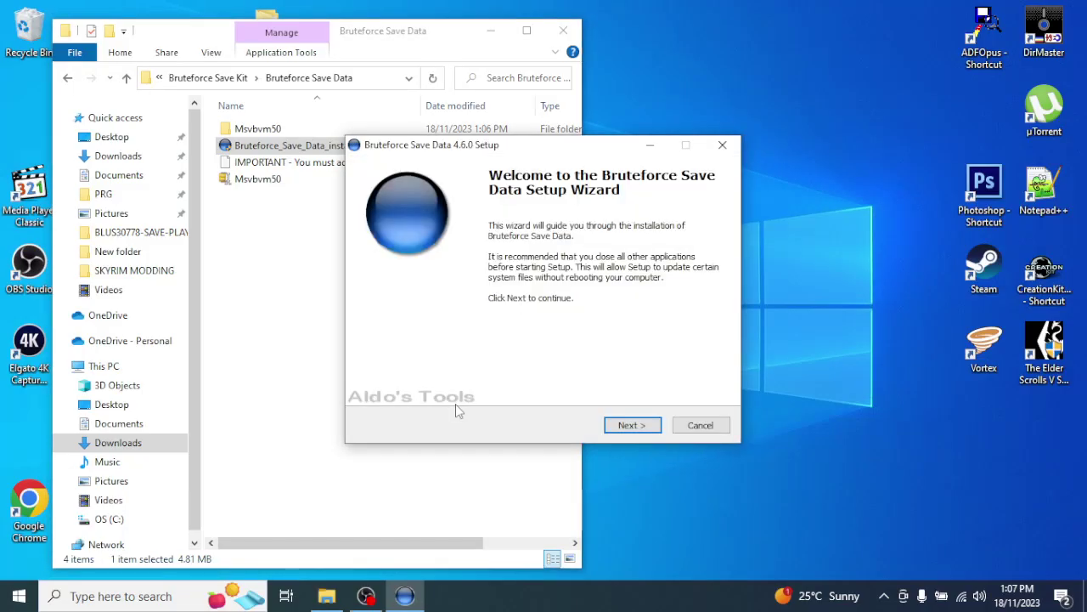
click(639, 426)
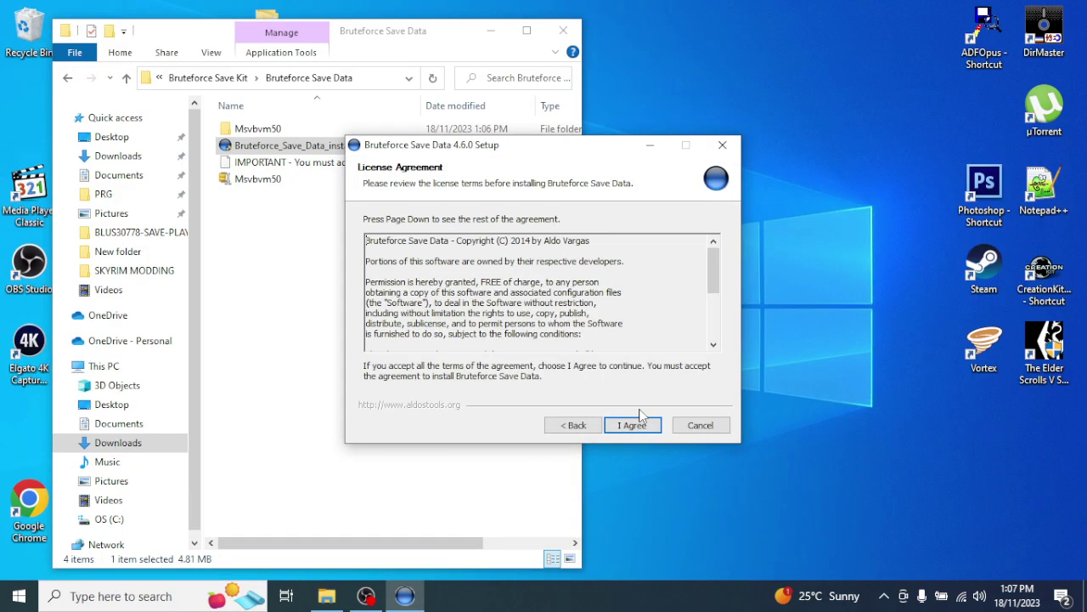
click(639, 431)
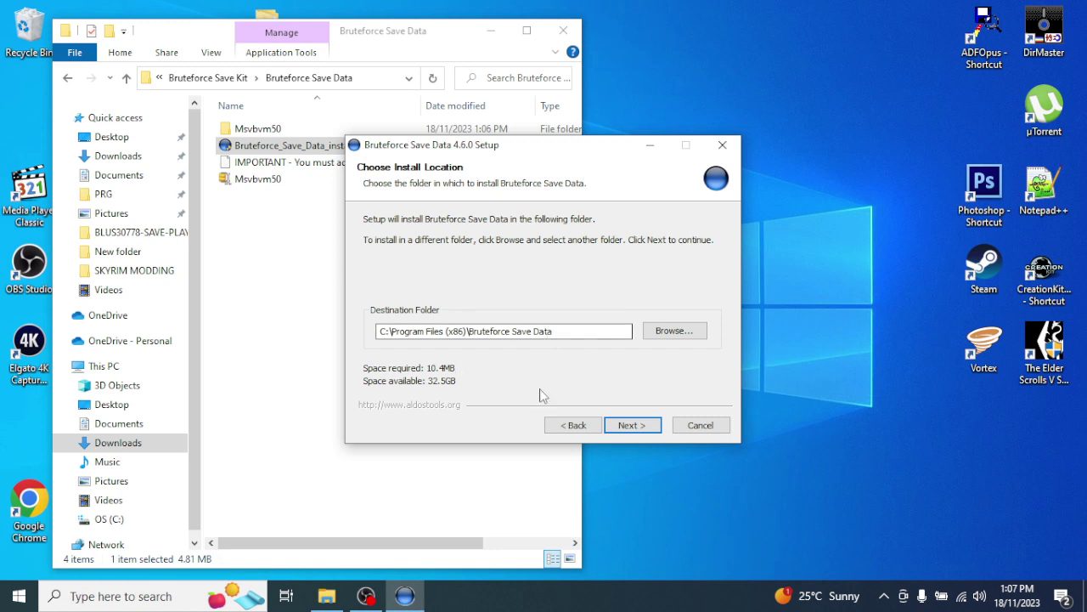
click(631, 425)
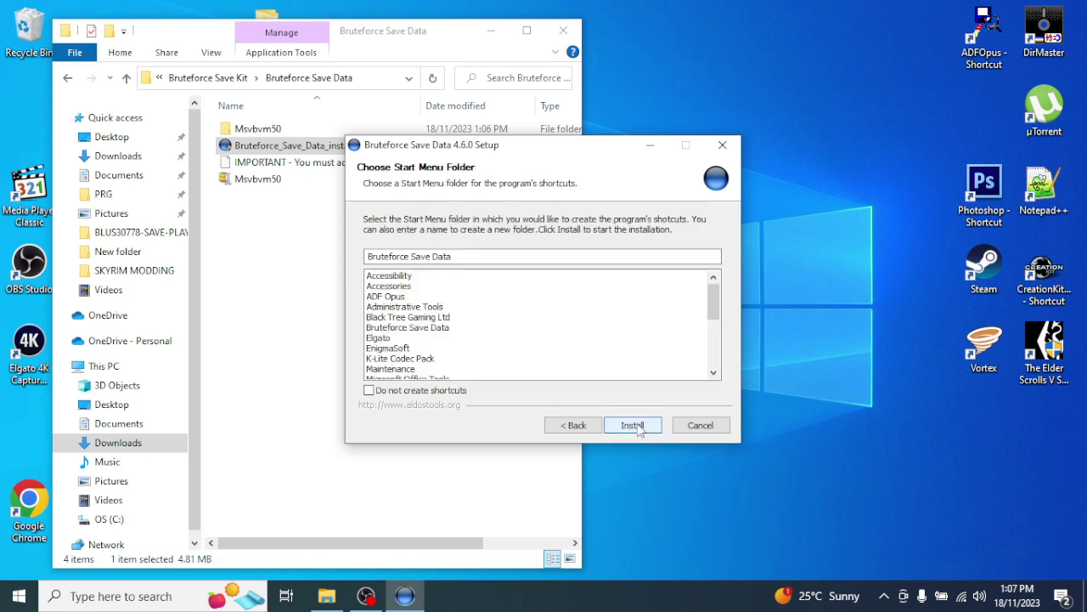
click(369, 391)
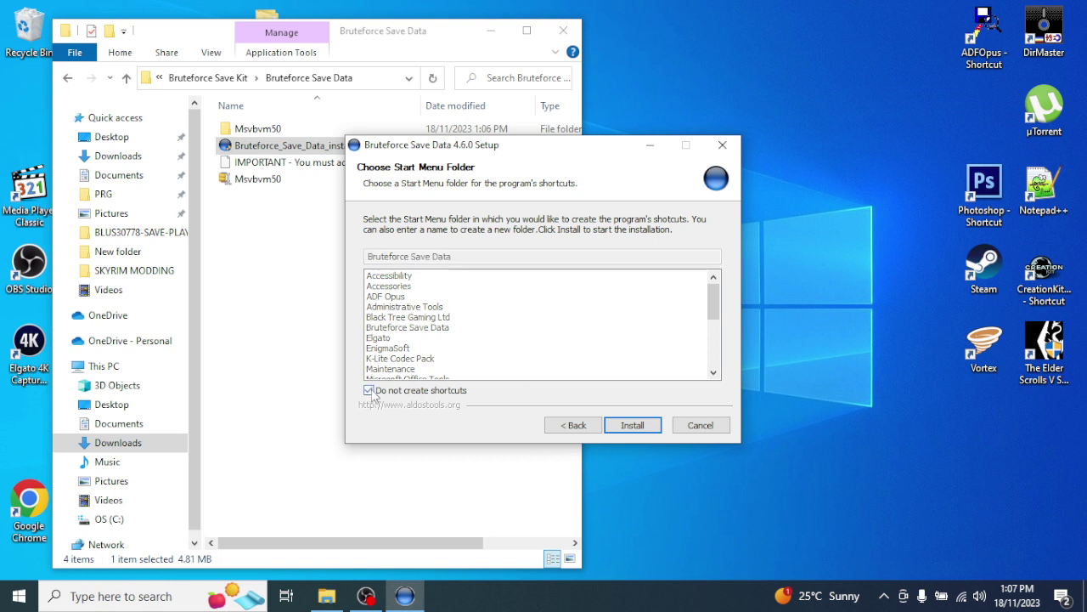
click(368, 391)
click(369, 391)
click(369, 391)
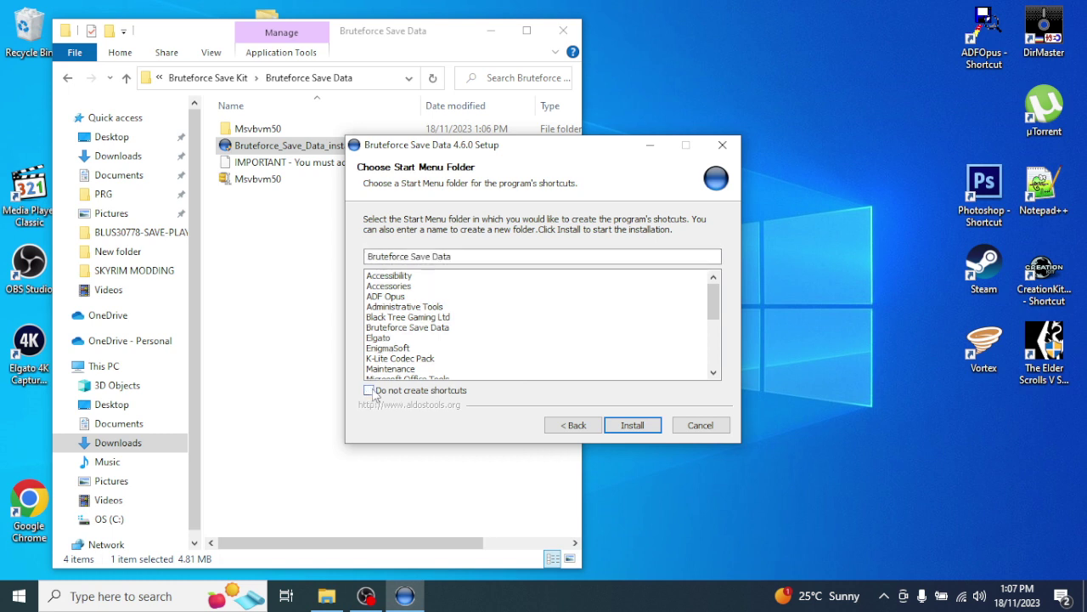
- Complete the Bruteforce Save Data installation and run the program as administrator from its desktop shortcut
click(633, 425)
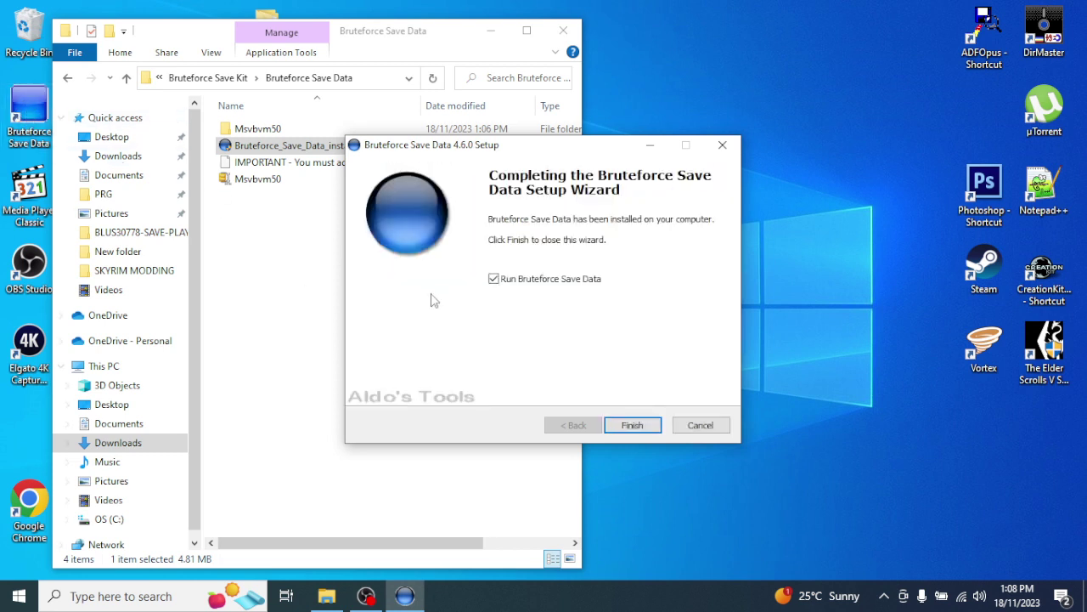
click(633, 425)
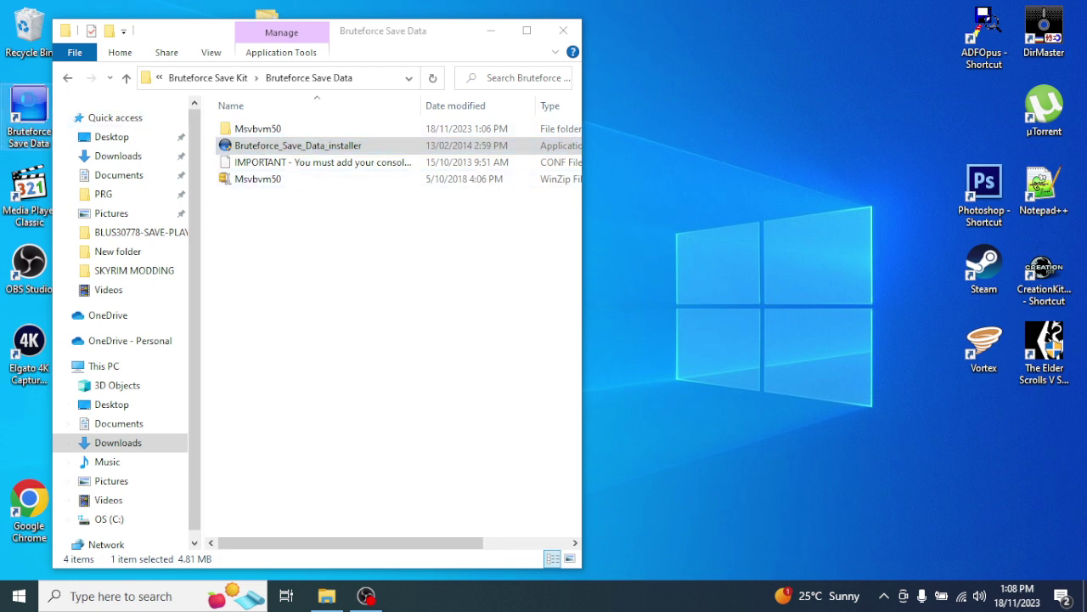
right_click(31, 102)
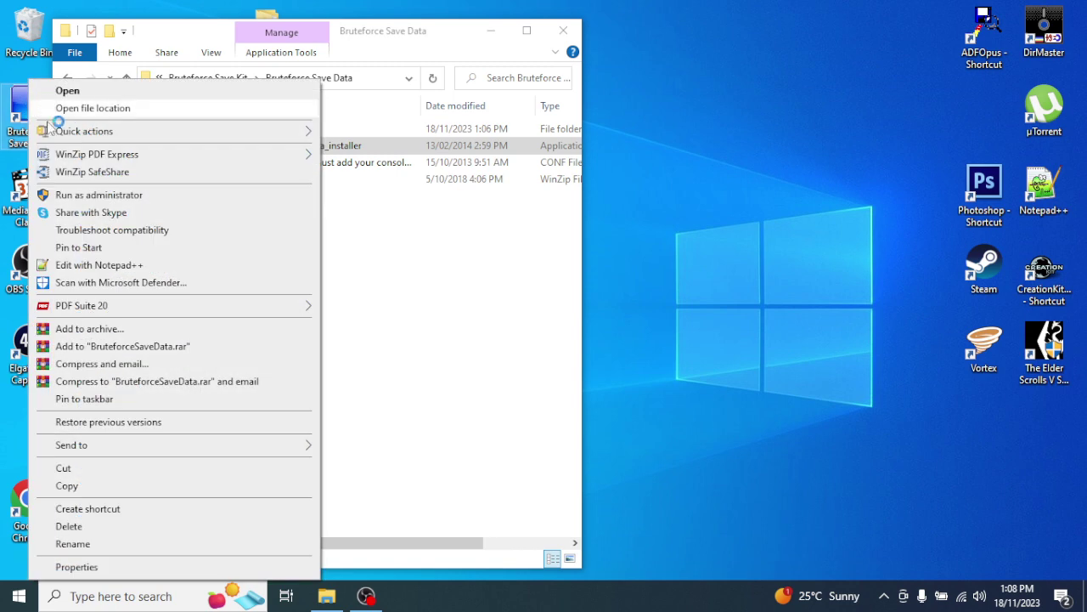
click(72, 195)
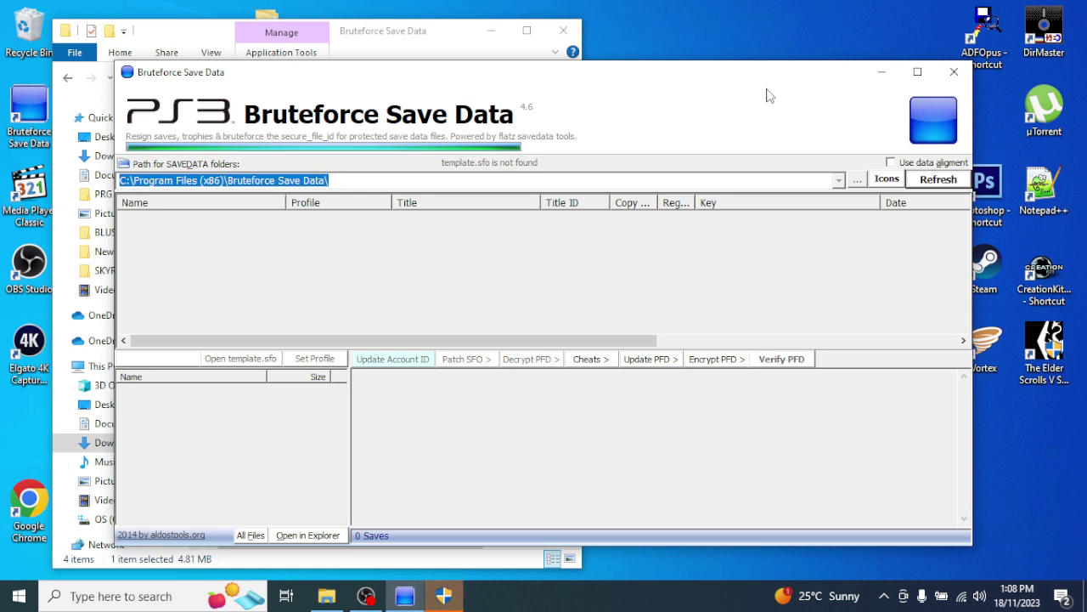
- Back in File Explorer, open the DLL folder inside Msvbvm50 and select the Msvbvm50 and msvcr110.dll files
click(382, 34)
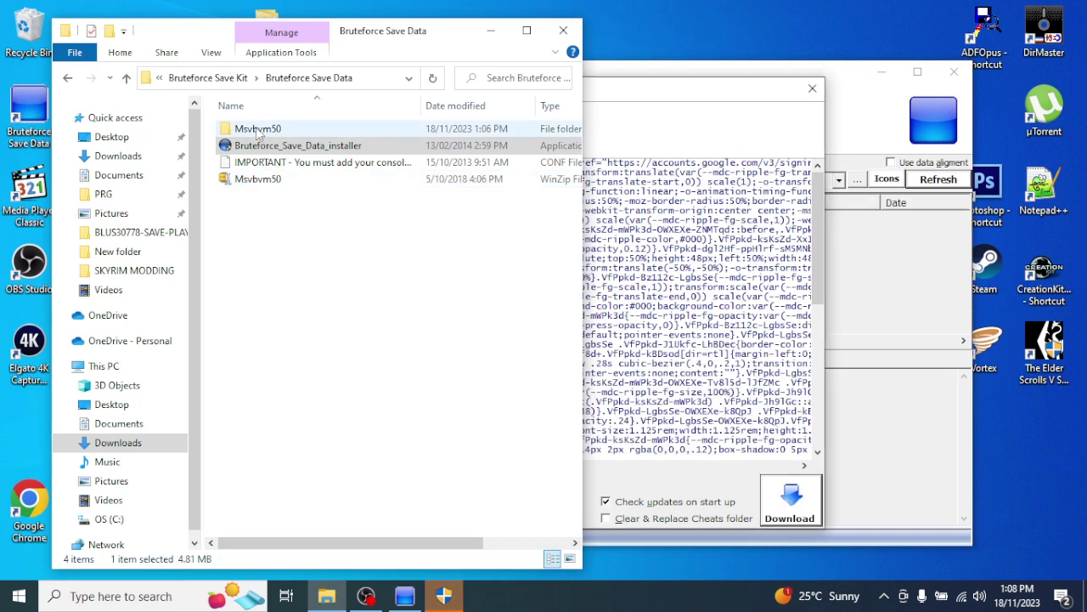
click(259, 133)
double_click(258, 130)
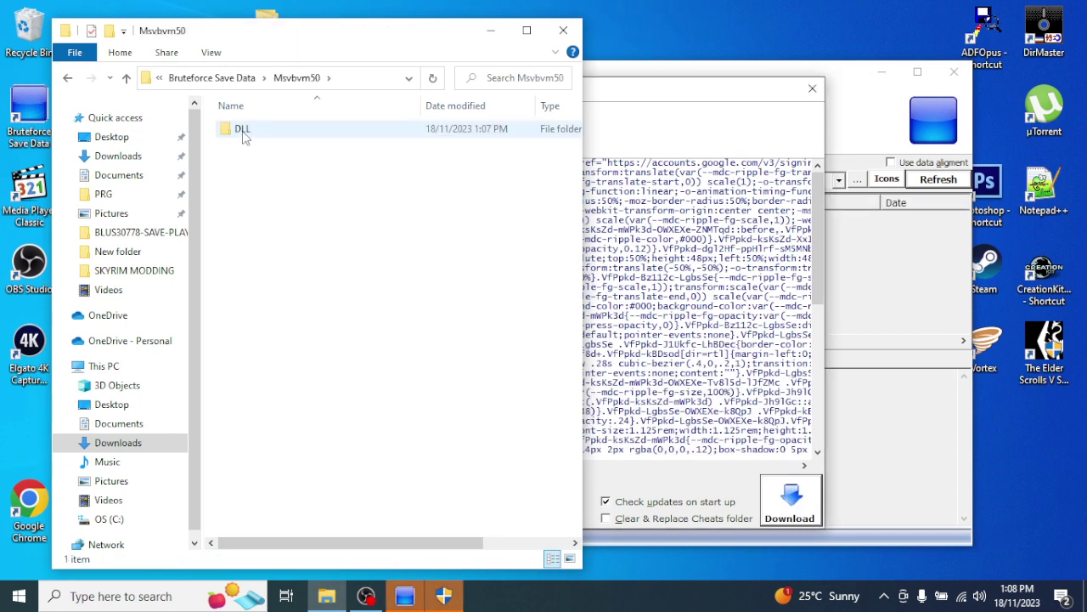
double_click(245, 130)
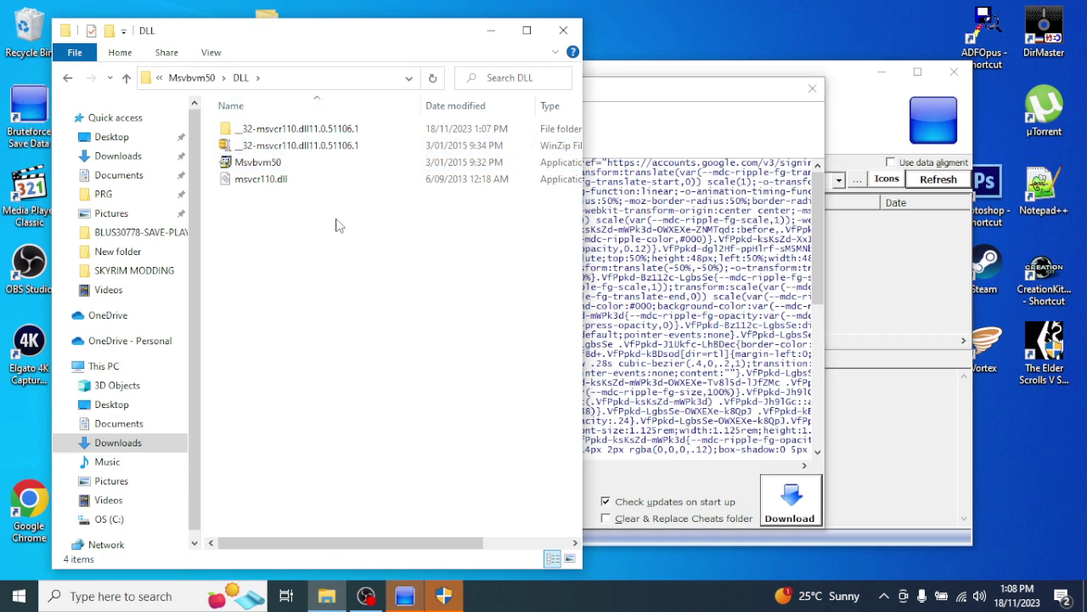
double_click(260, 129)
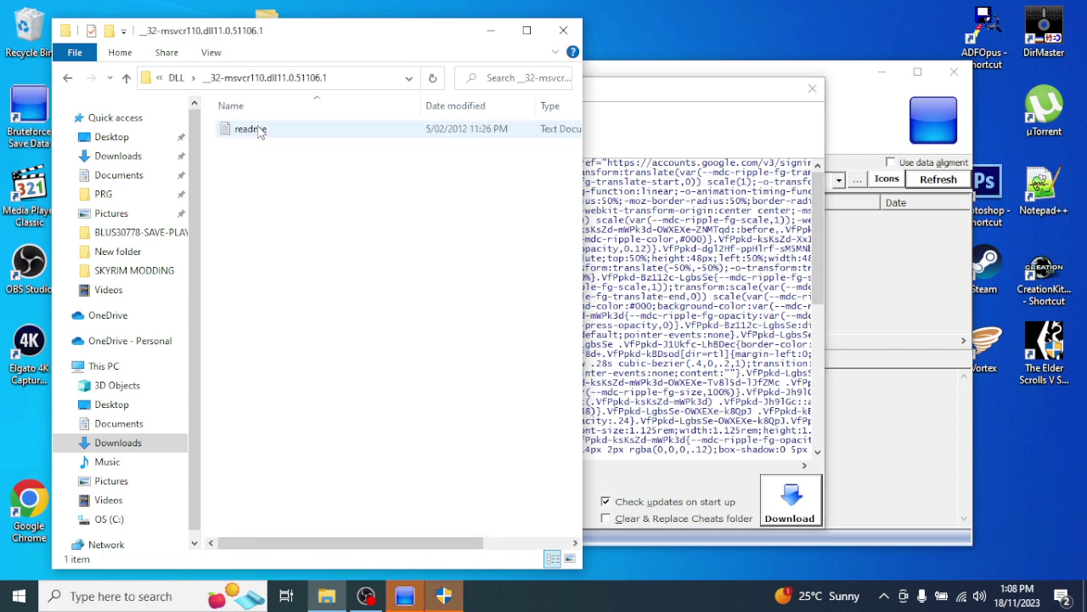
click(177, 77)
drag(350, 214, 242, 169)
- Close the update and Global Settings windows in Bruteforce Save Data and agree to configure template.sfo
click(813, 89)
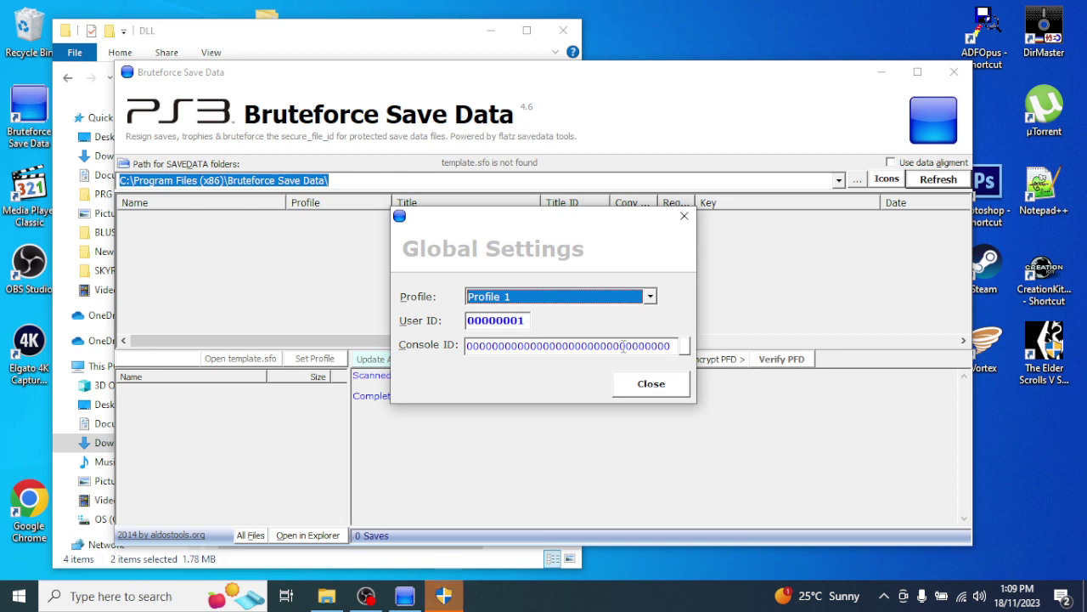
click(410, 34)
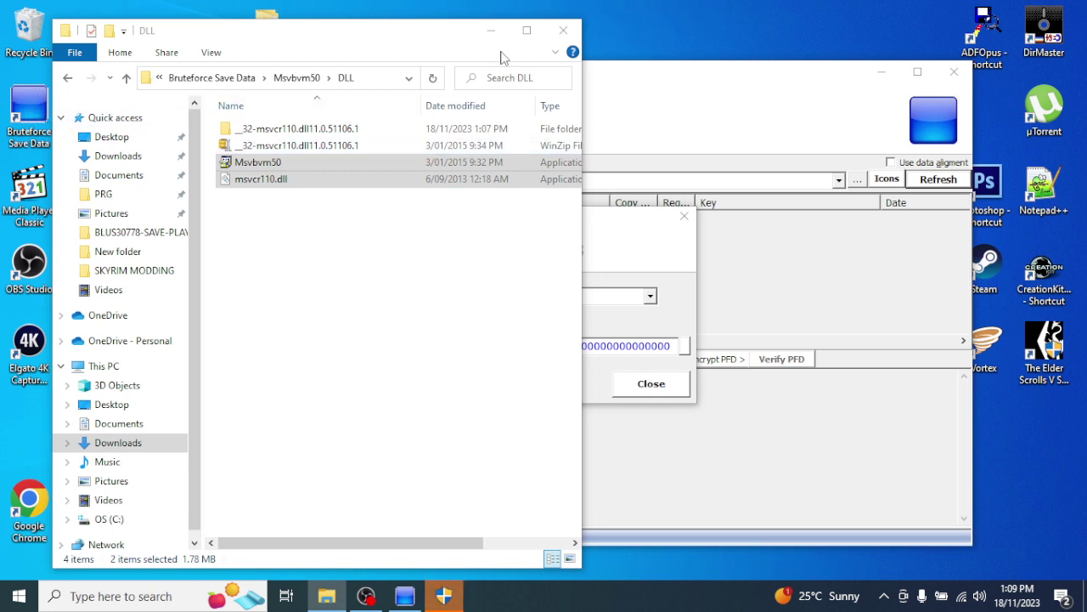
drag(439, 39, 465, 40)
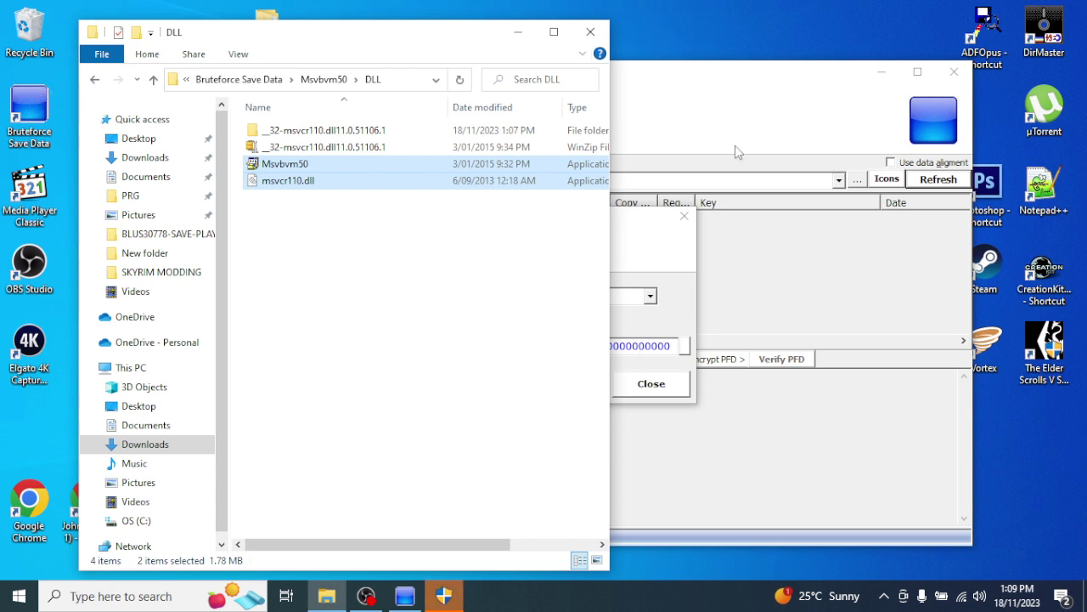
click(738, 83)
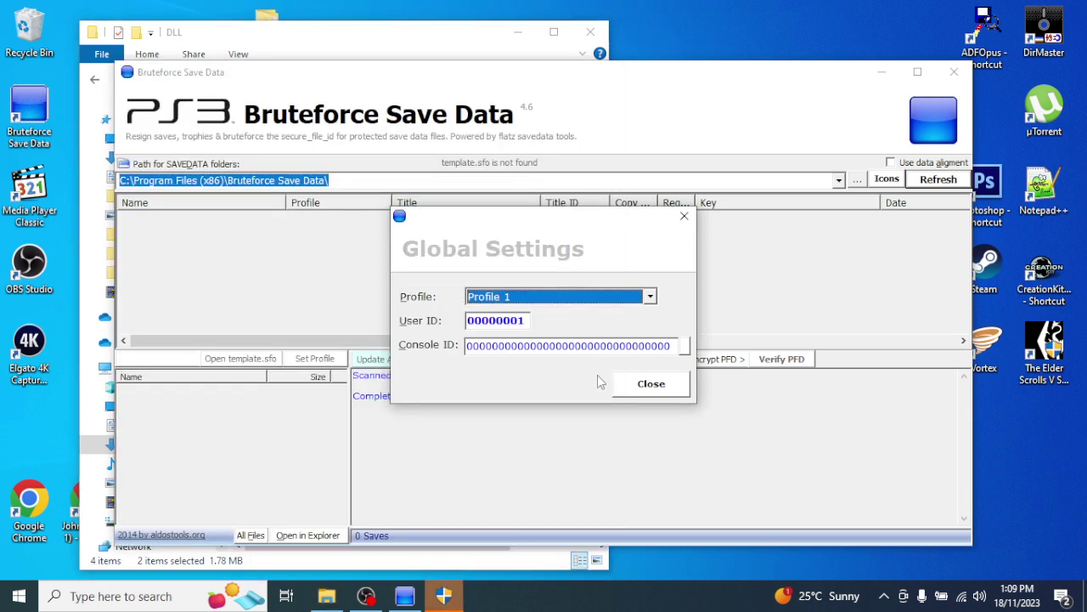
click(655, 392)
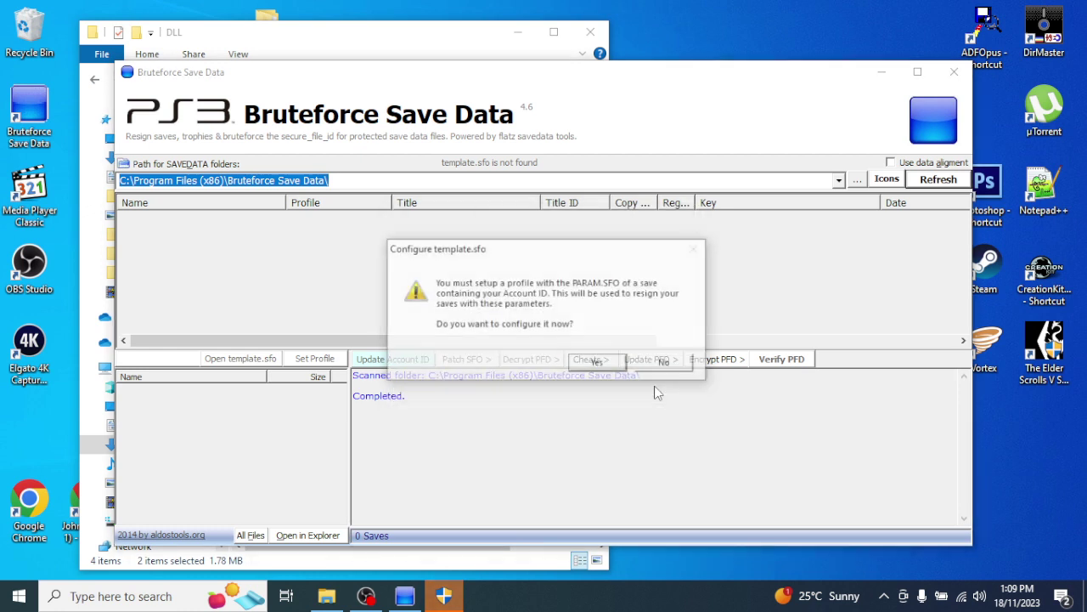
click(598, 364)
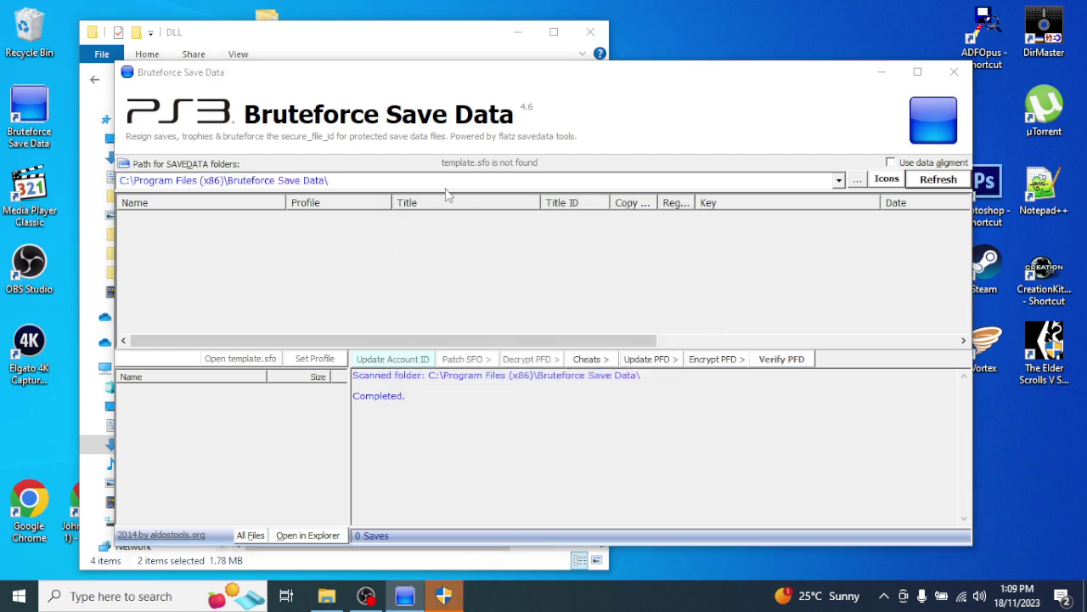
- Minimize the DLL folder window and load PARAM from the BLUS30778-SAVE-PLAYER-53 folder in Documents as the SFO for Profile 0
click(297, 30)
mouse_move(301, 34)
mouse_down()
mouse_move(337, 116)
mouse_move(301, 33)
mouse_move(297, 42)
mouse_up()
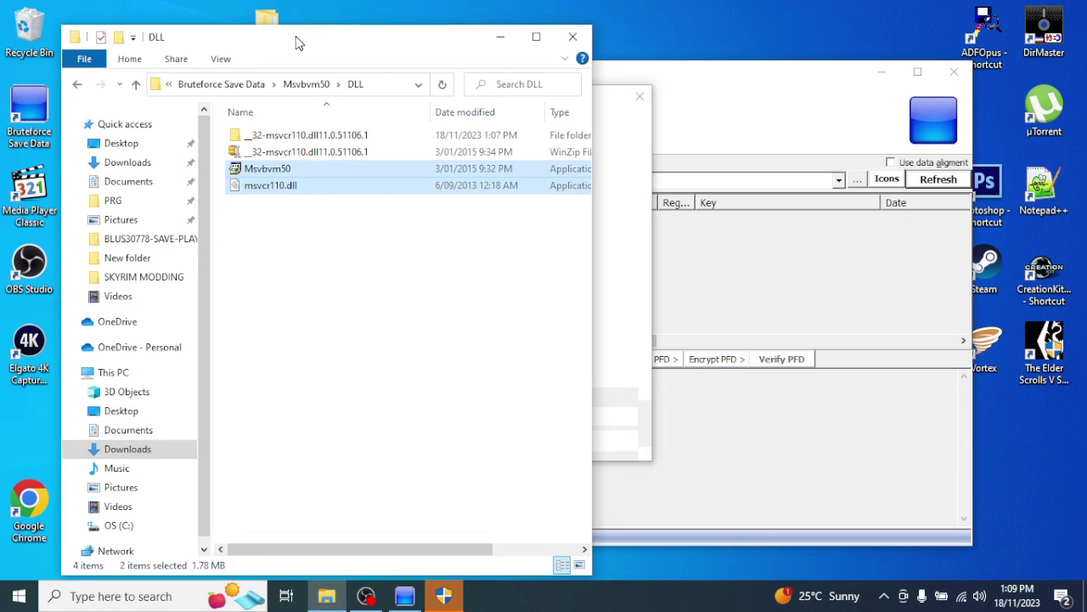
click(501, 37)
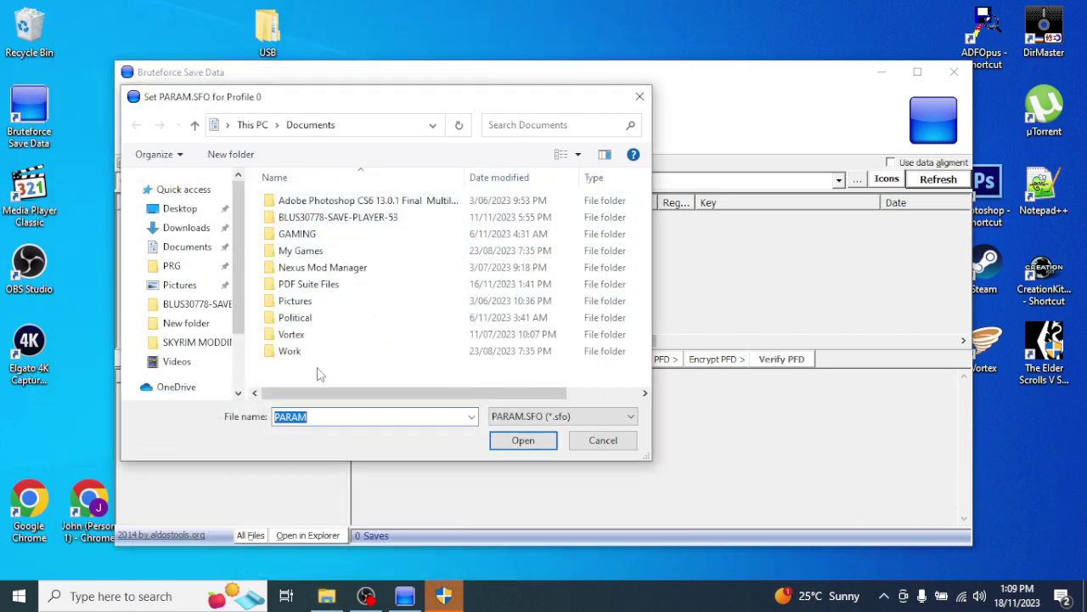
scroll(204, 317, down, 5)
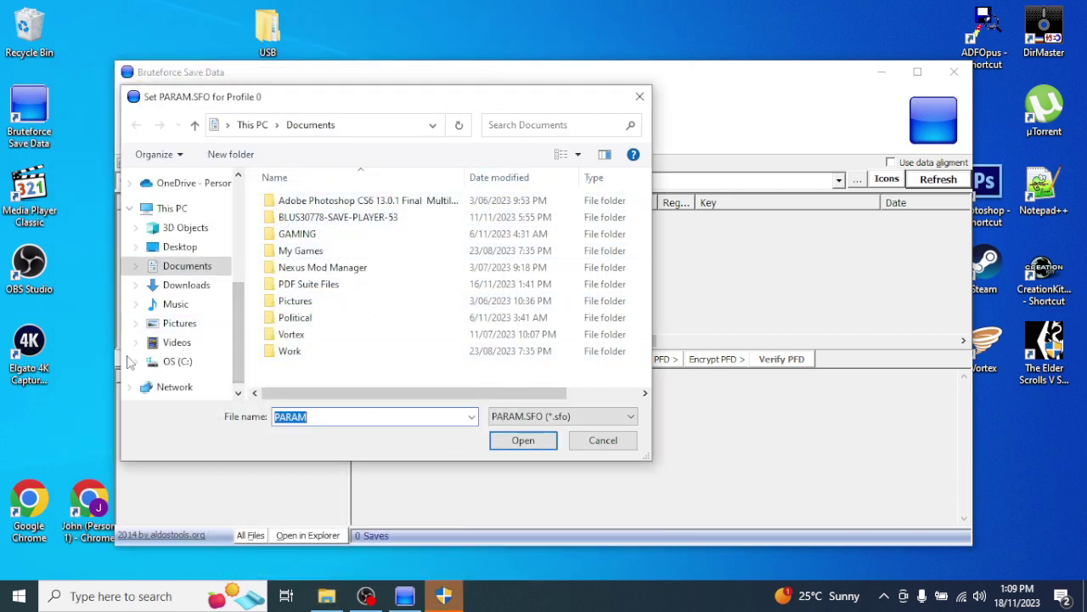
click(188, 267)
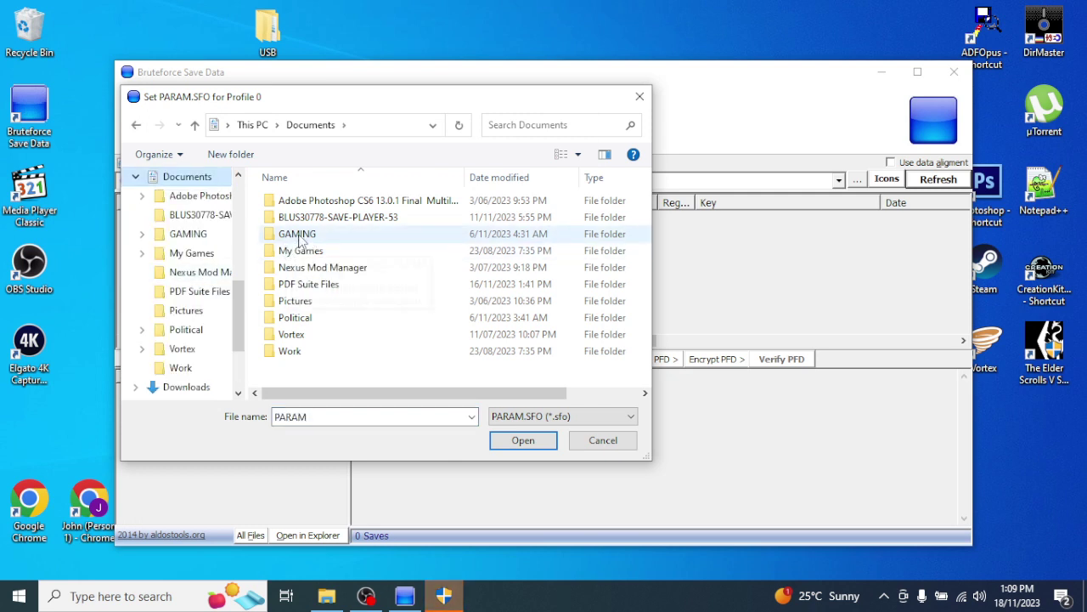
click(338, 218)
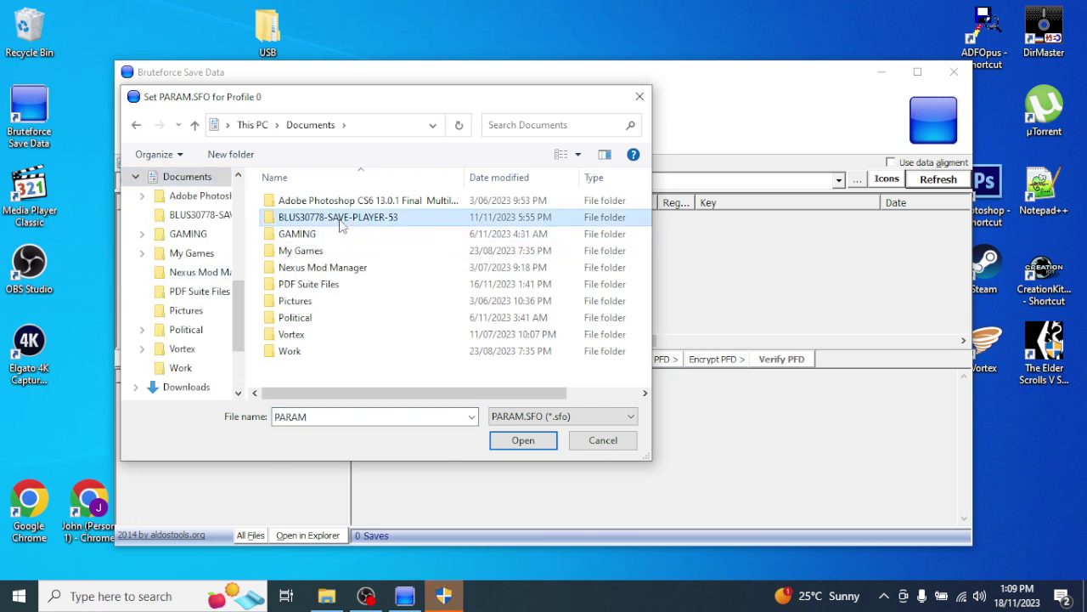
click(523, 440)
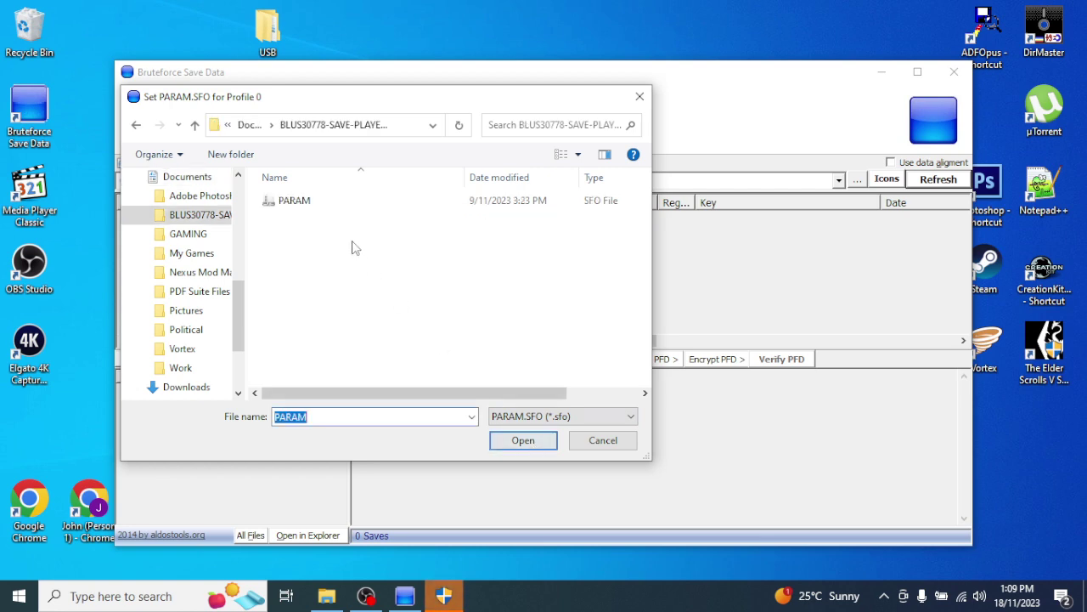
double_click(311, 207)
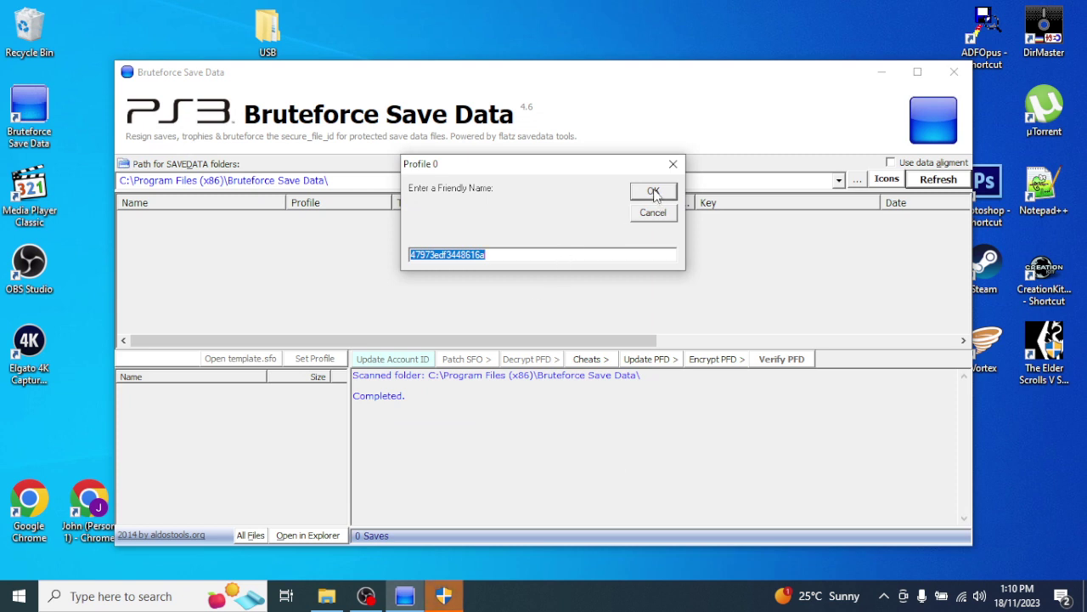
- Append CFW to the suggested friendly name for Profile 0 and confirm it
click(503, 255)
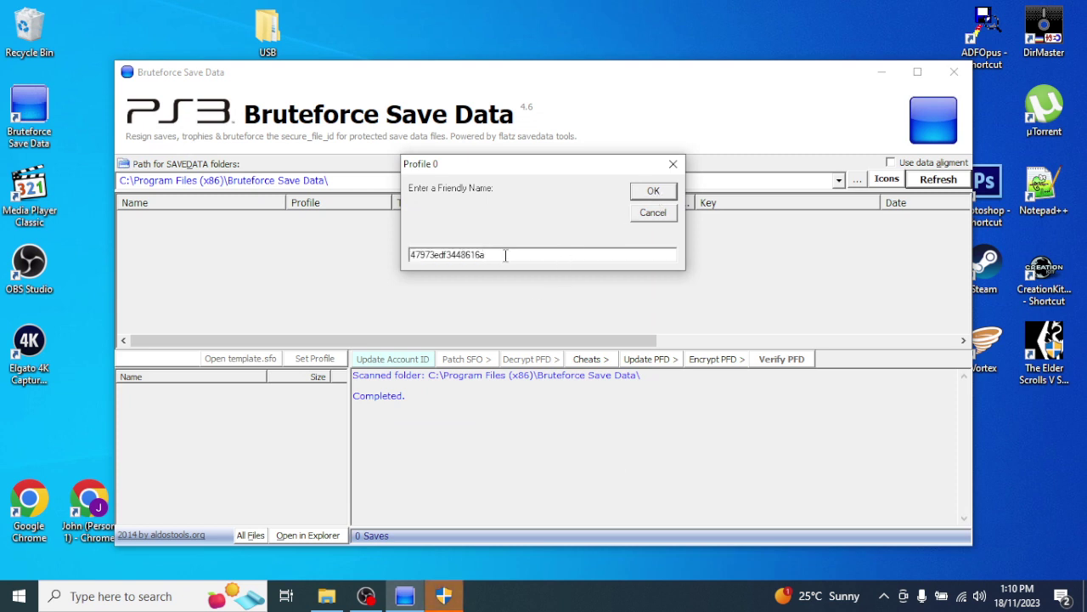
text(CFW)
key(Return)
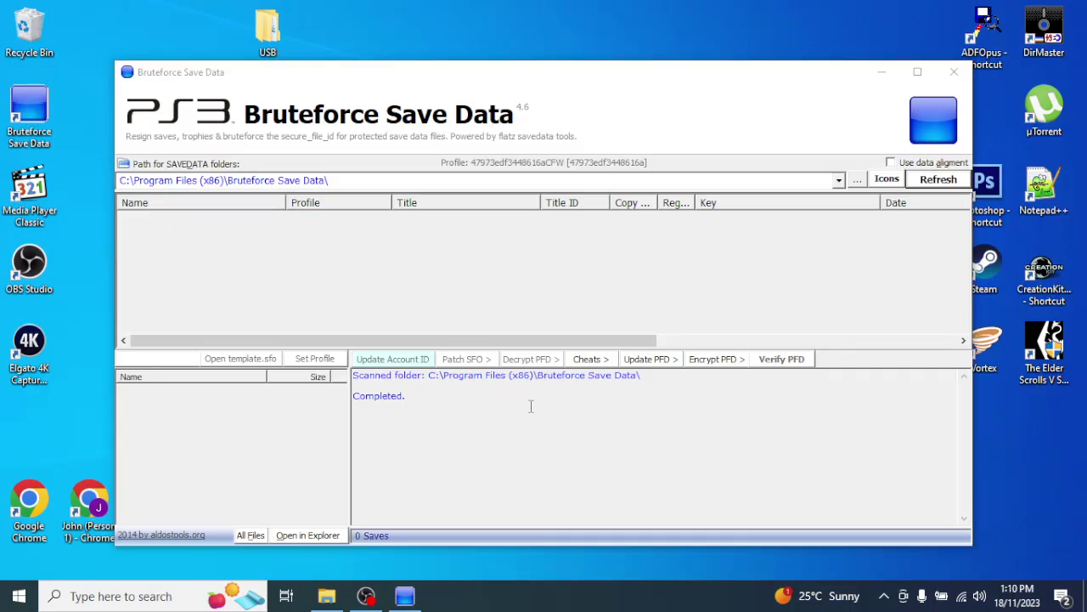
mouse_move(408, 599)
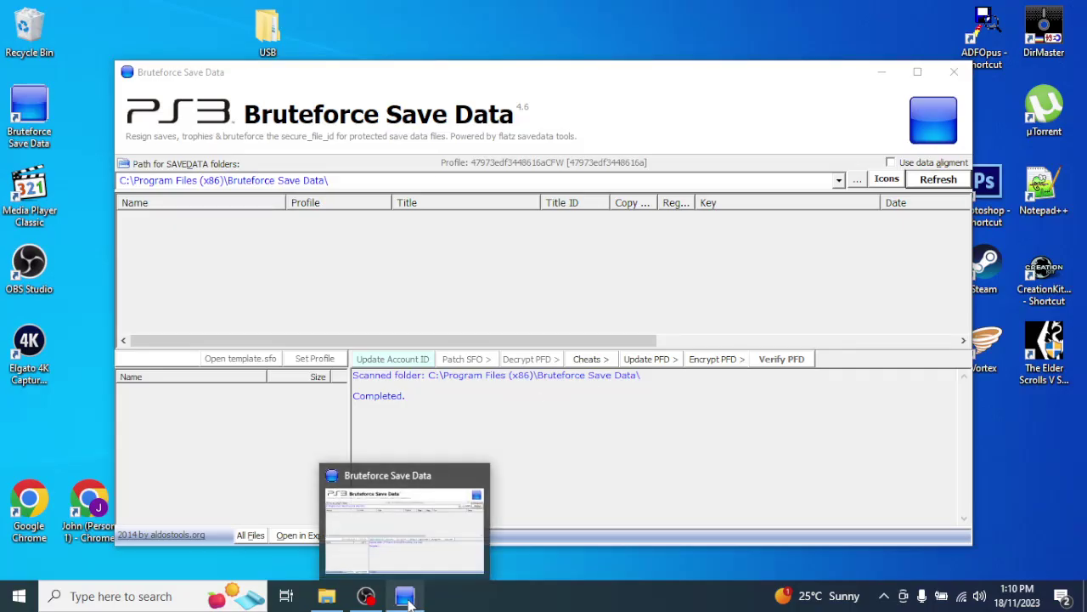
click(569, 92)
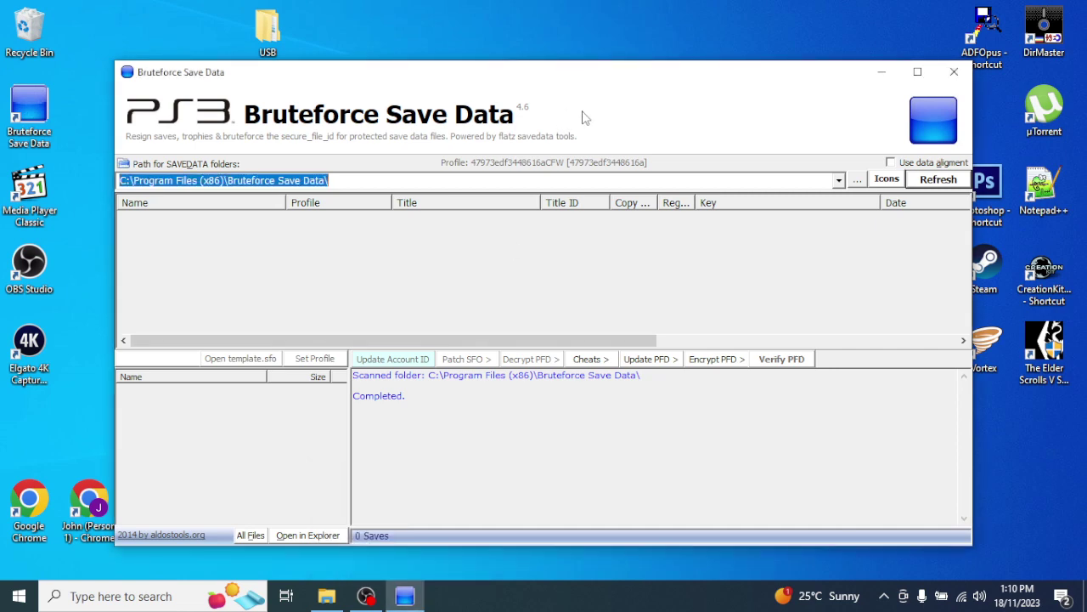
- Minimize Bruteforce Save Data, open the file location of its desktop shortcut and look through the installation folder
click(405, 596)
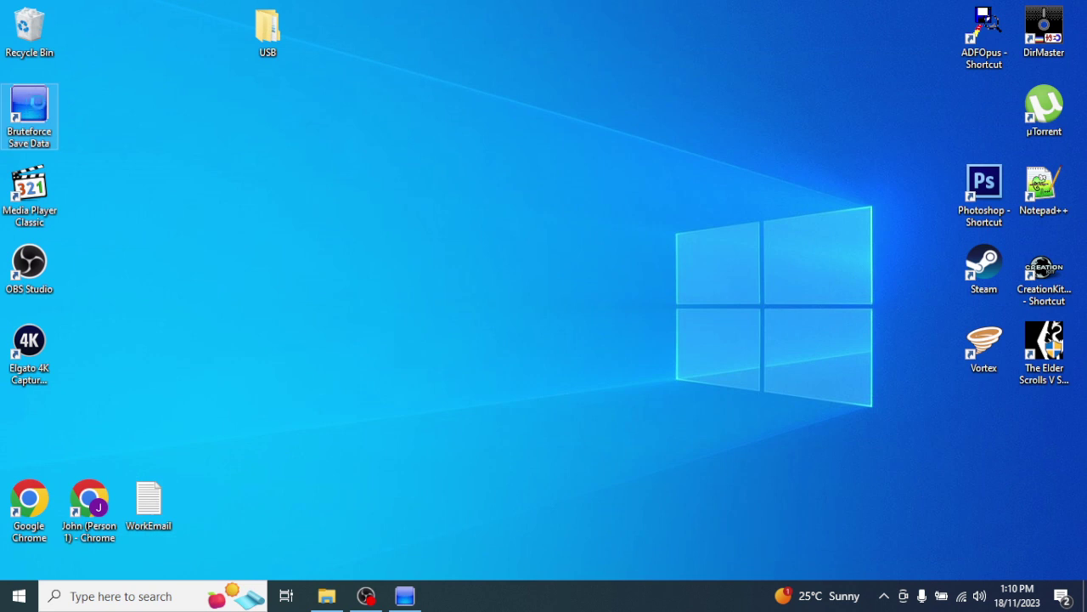
right_click(33, 100)
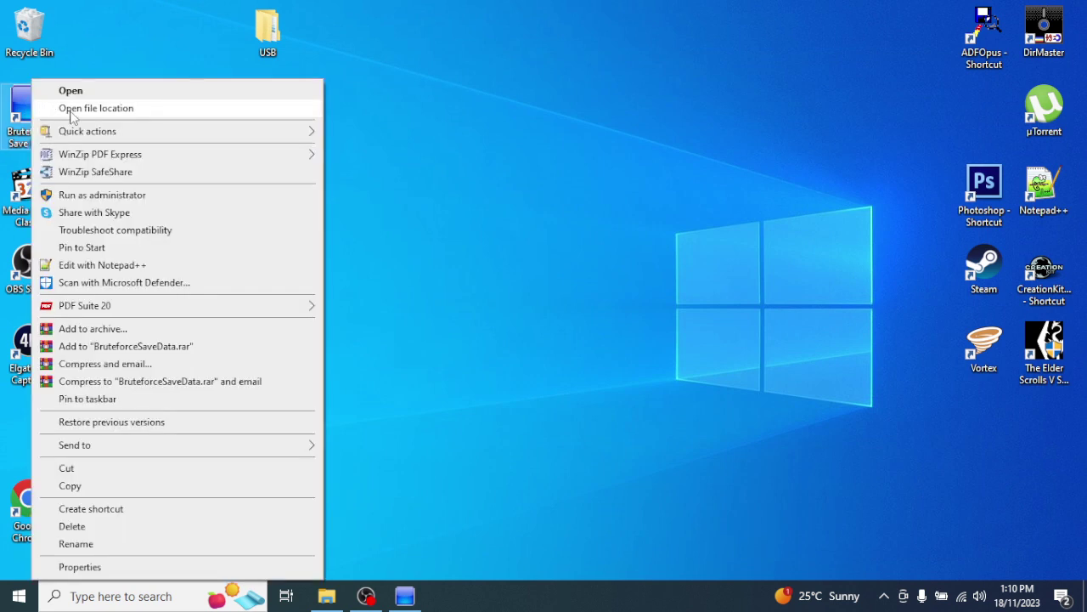
click(71, 109)
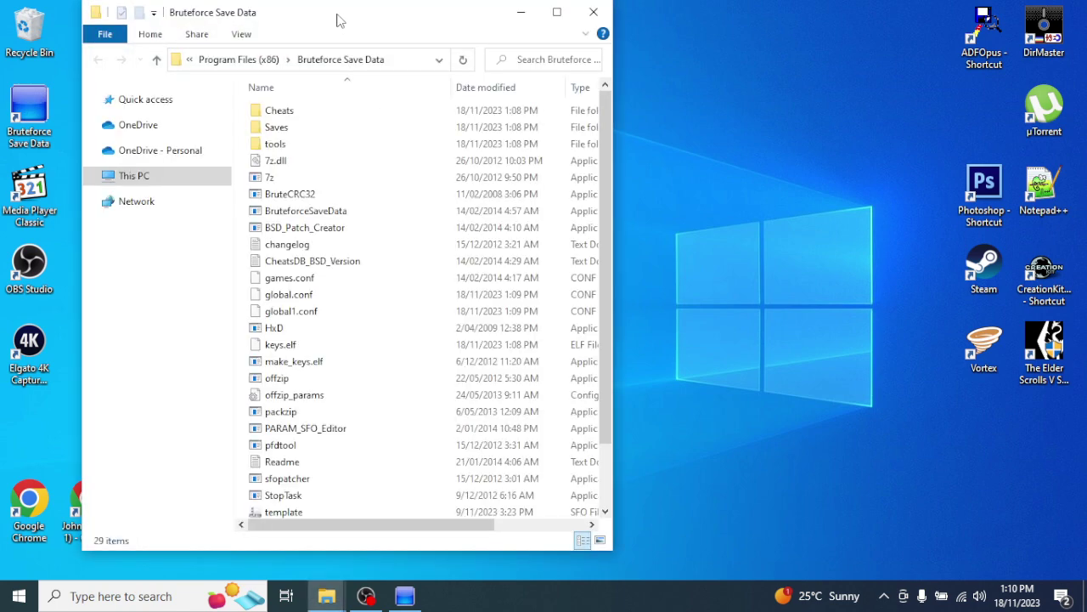
drag(350, 15, 711, 32)
scroll(698, 389, down, 2)
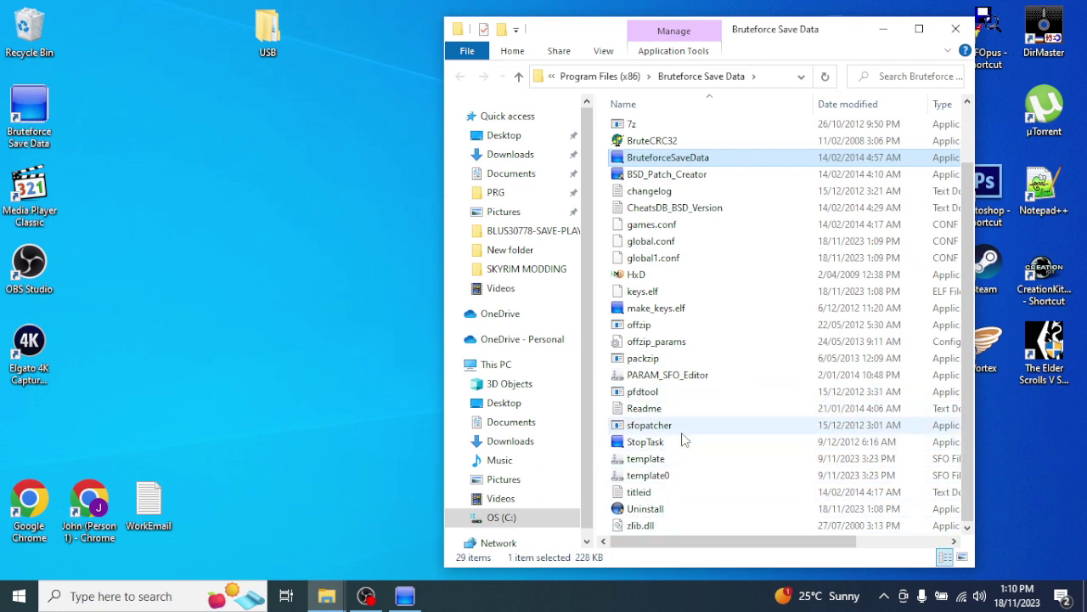
scroll(686, 437, up, 2)
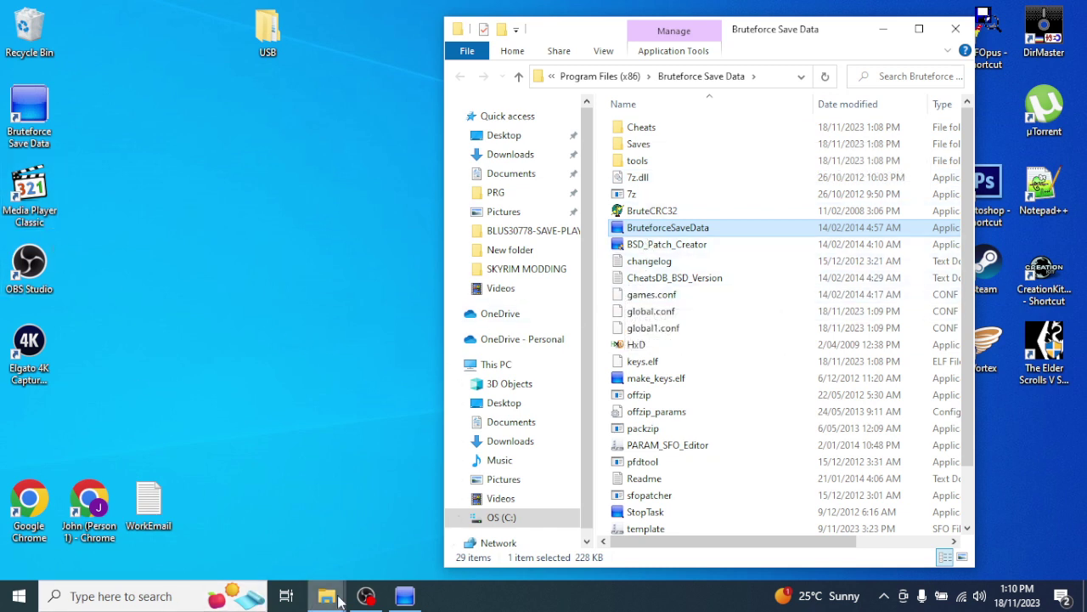
- Restore the DLL folder window beside the installation folder and compare the Msvbvm50 and msvcr110.dll files with the installed files
mouse_move(334, 603)
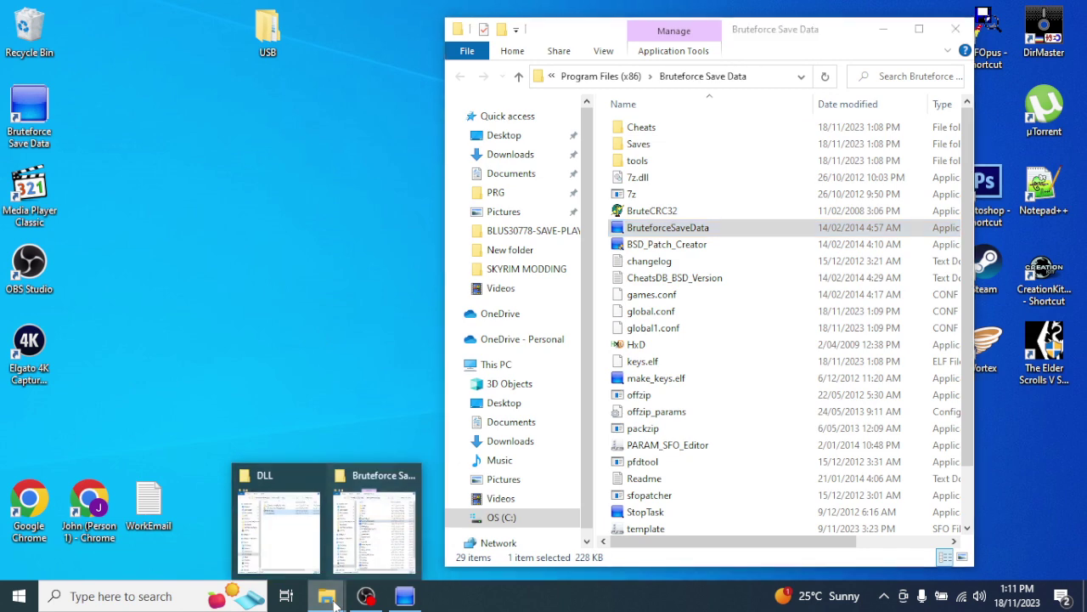
click(246, 533)
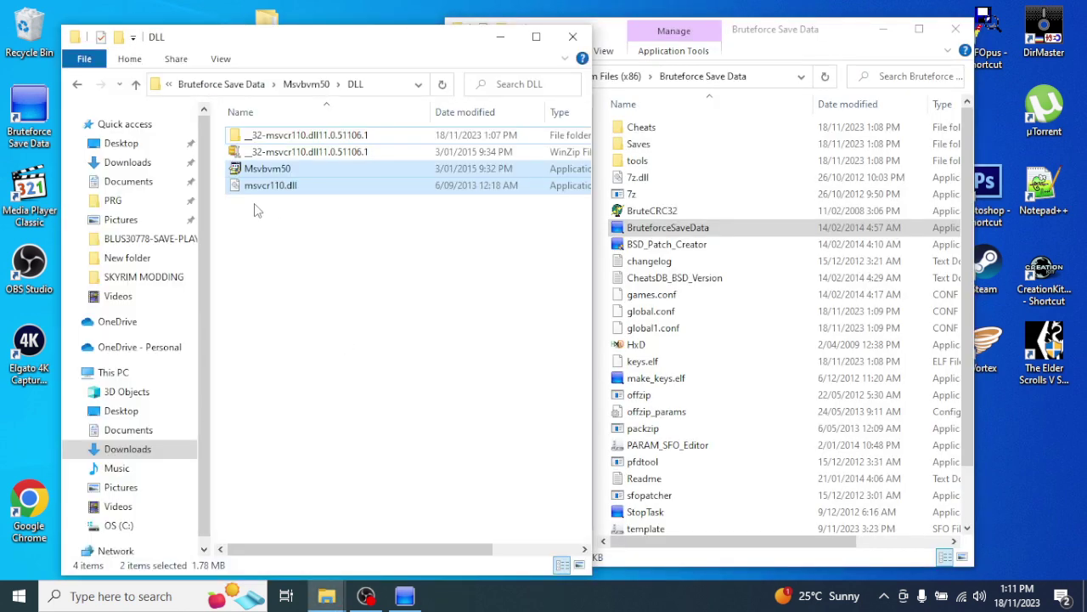
drag(270, 186, 449, 251)
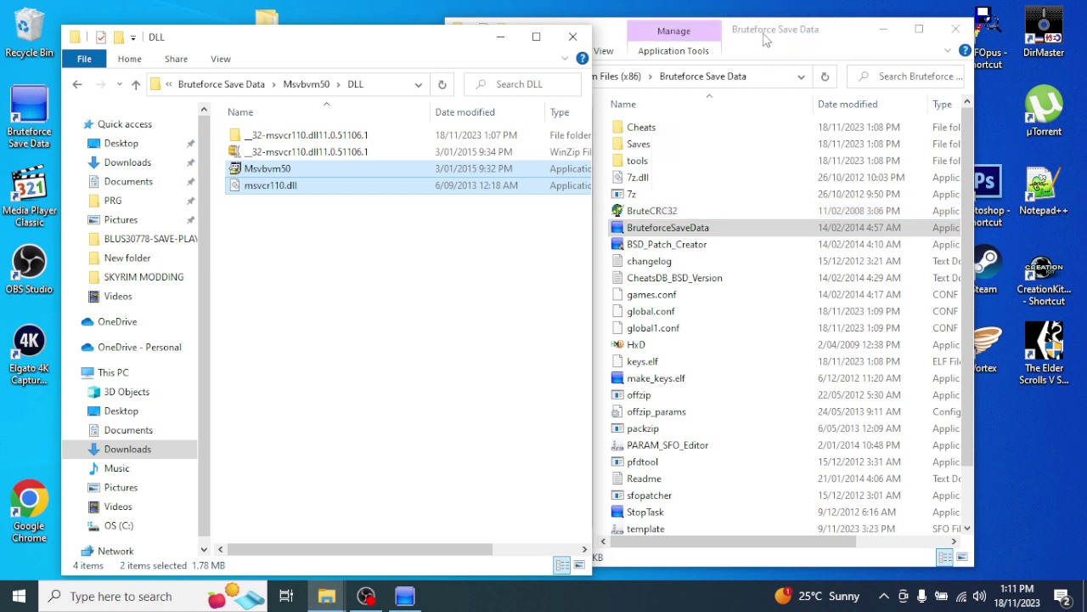
click(356, 368)
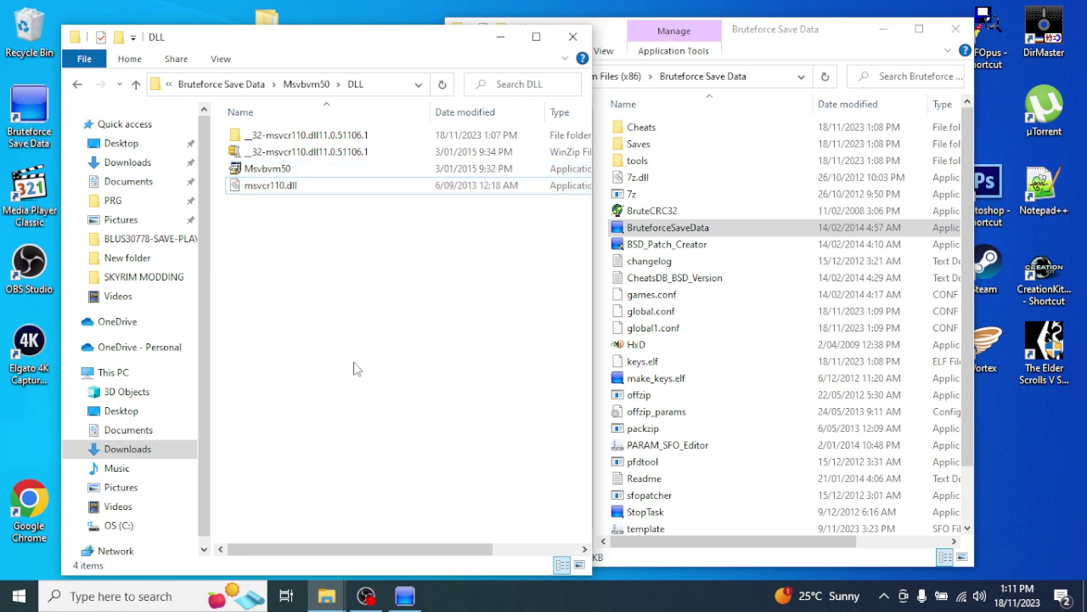
click(809, 38)
click(402, 312)
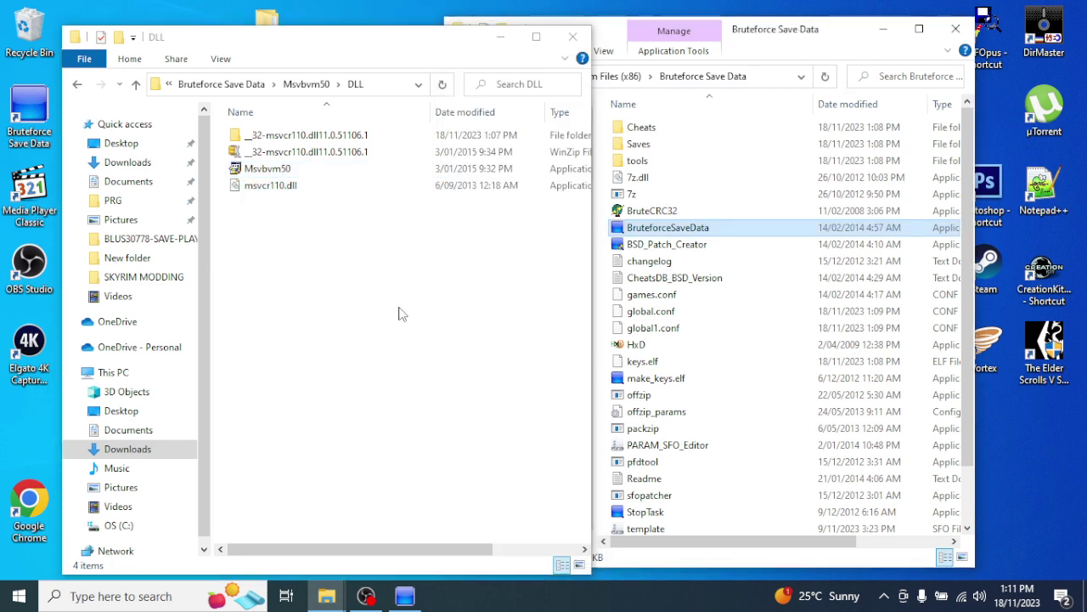
scroll(753, 343, down, 2)
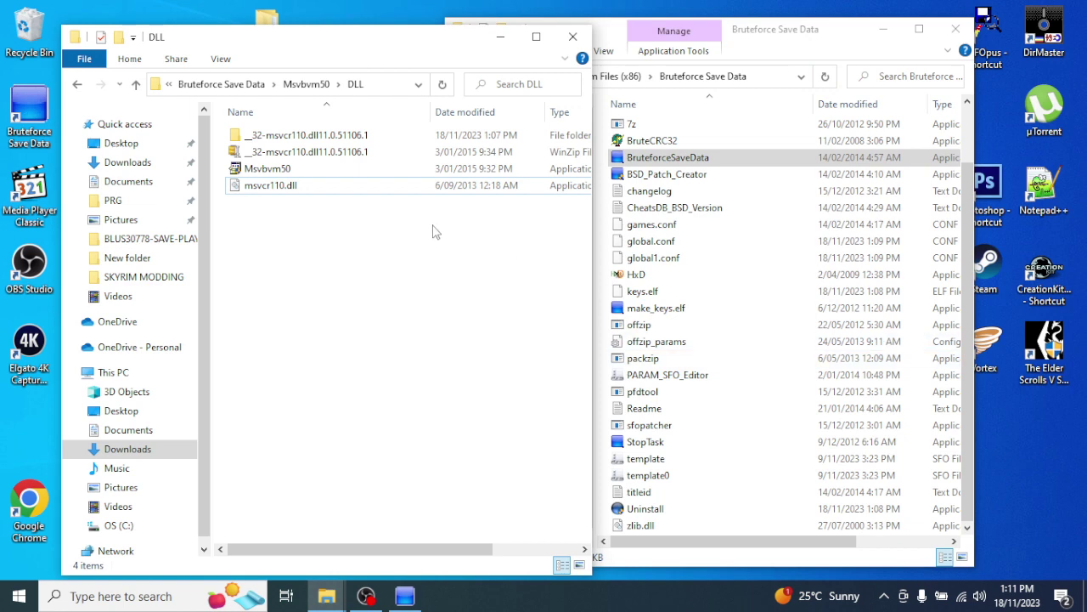
scroll(696, 313, up, 2)
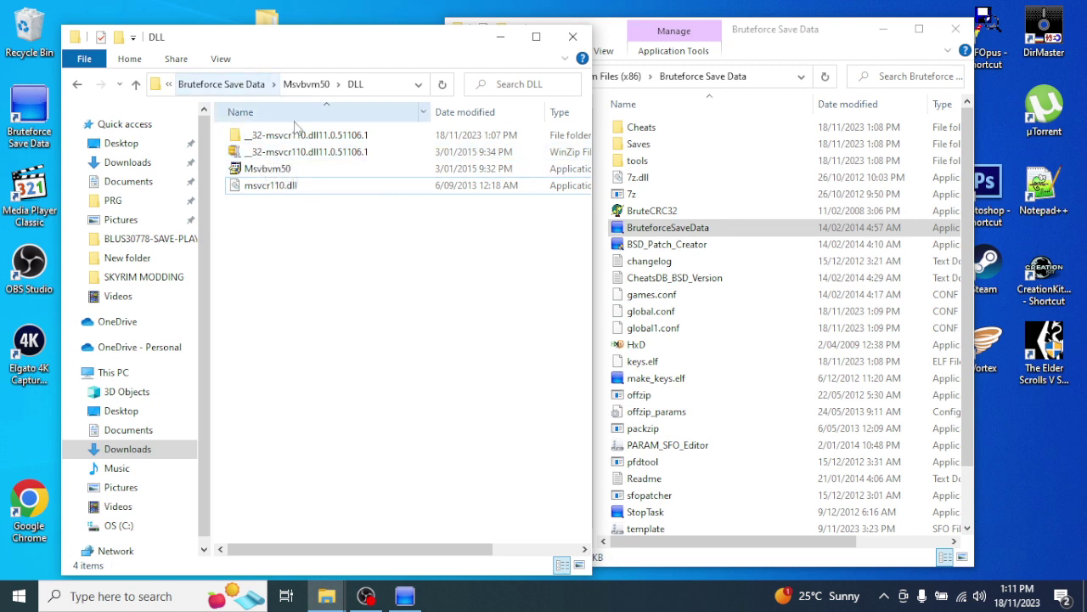
- Retrace the path from the downloaded Bruteforce Save Data folder through Msvbvm50 to DLL, and check the installation folder's files again
click(321, 88)
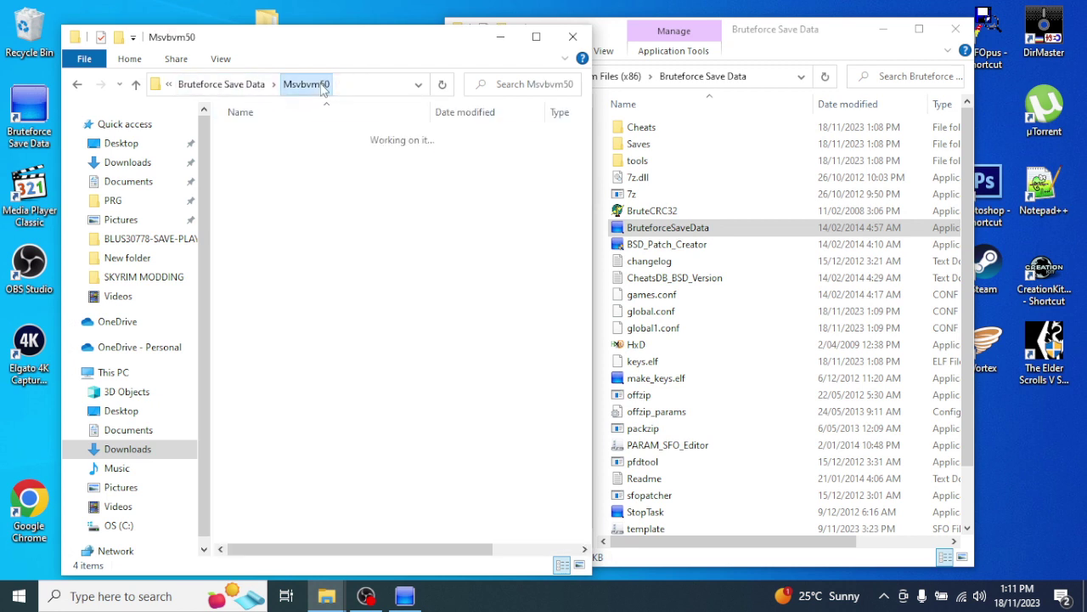
click(240, 85)
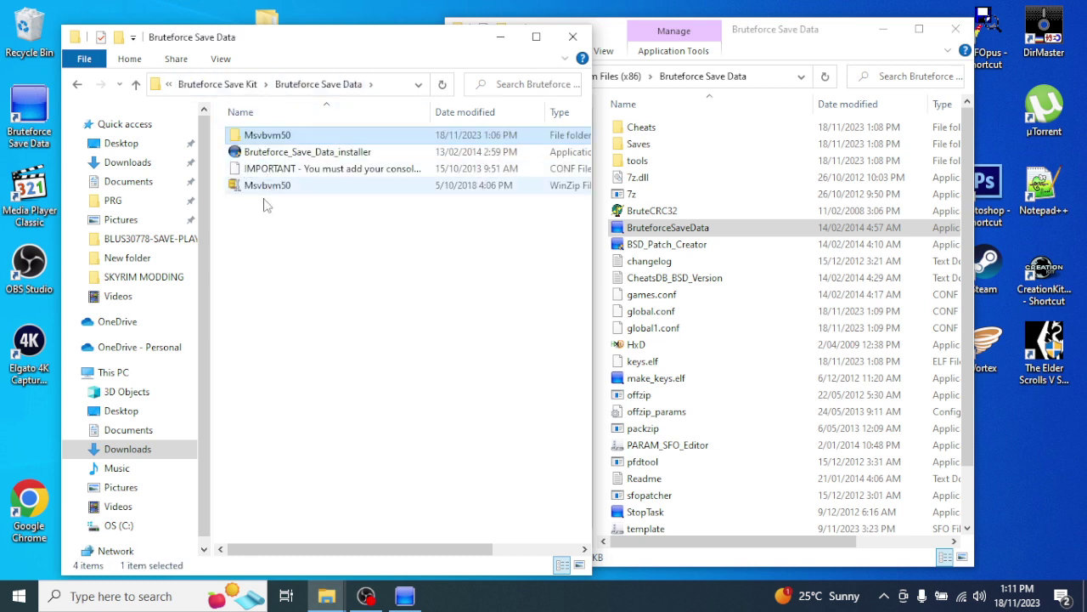
double_click(259, 140)
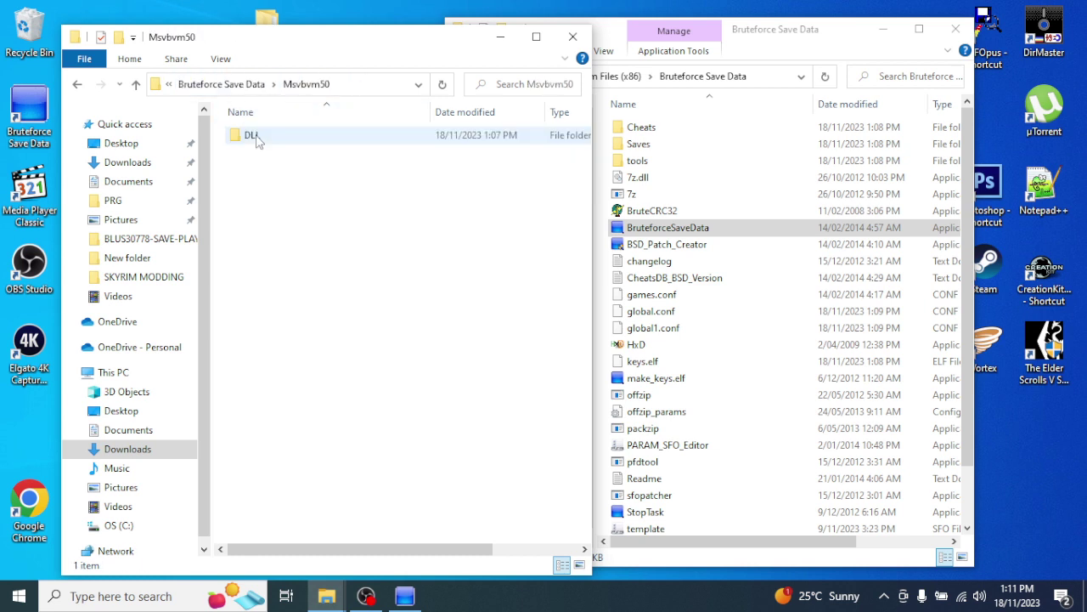
double_click(259, 140)
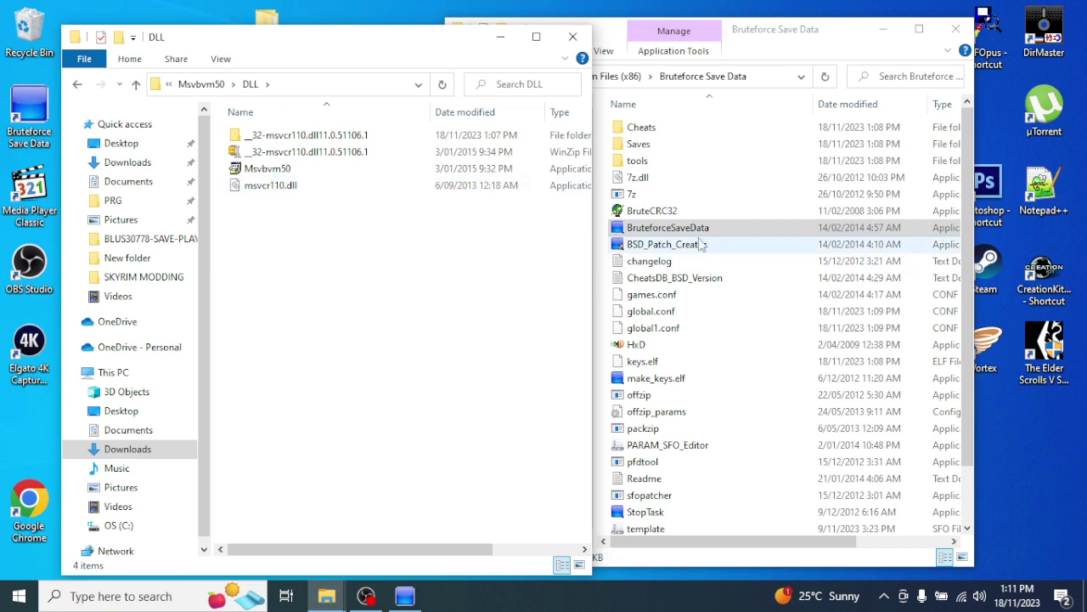
click(767, 36)
scroll(686, 326, down, 2)
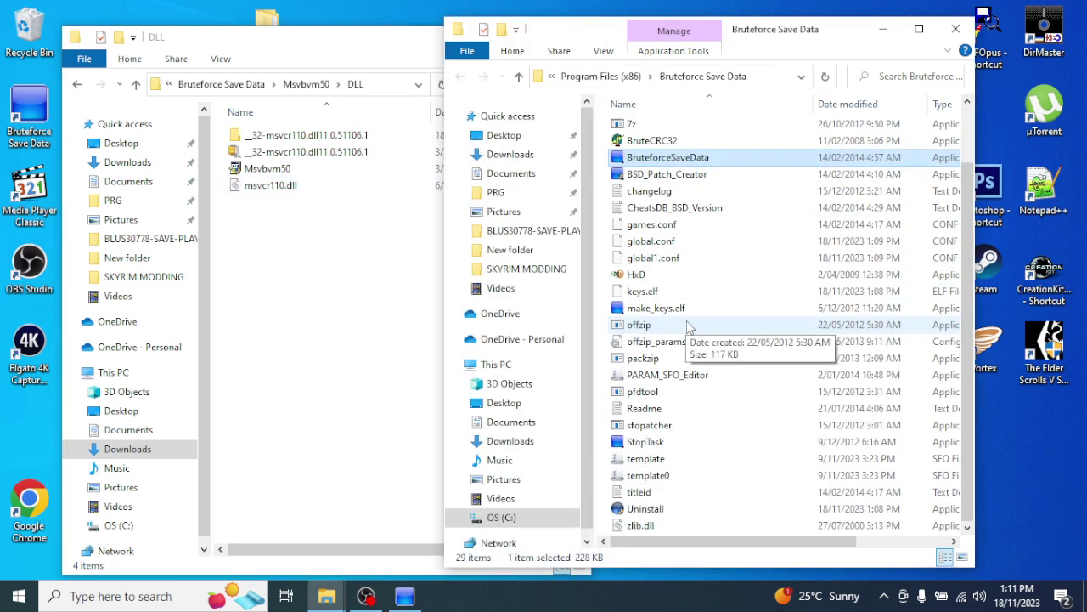
click(369, 236)
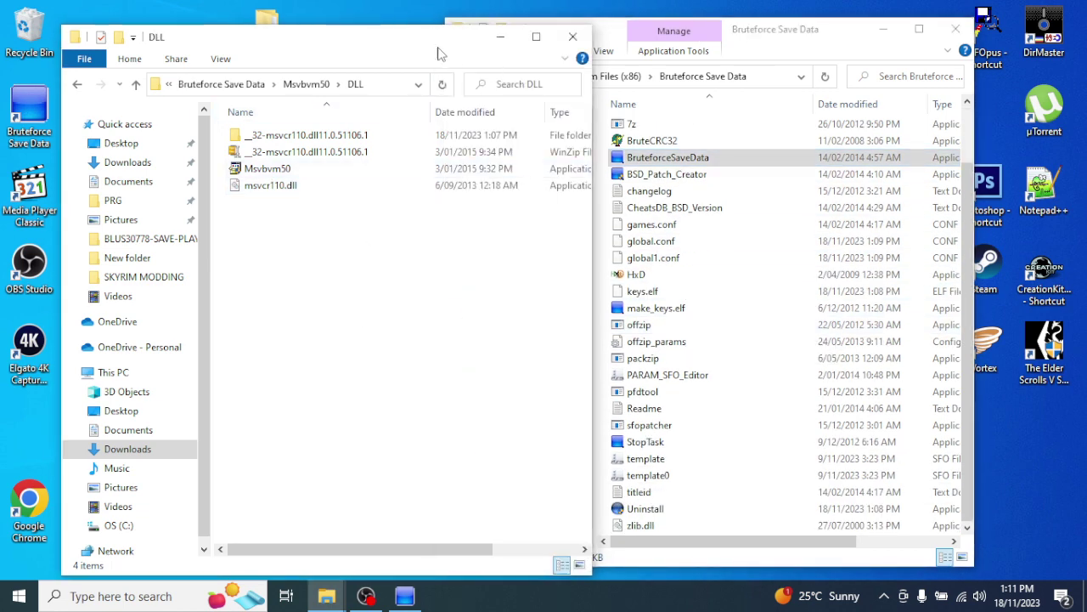
- Close both File Explorer windows and switch back to Bruteforce Save Data
click(571, 40)
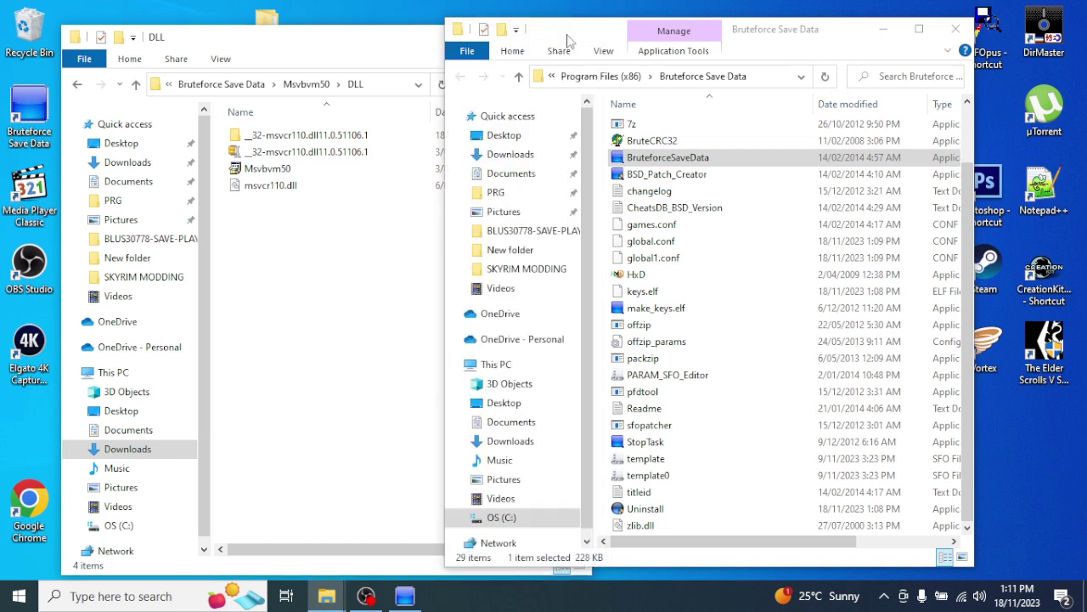
click(956, 29)
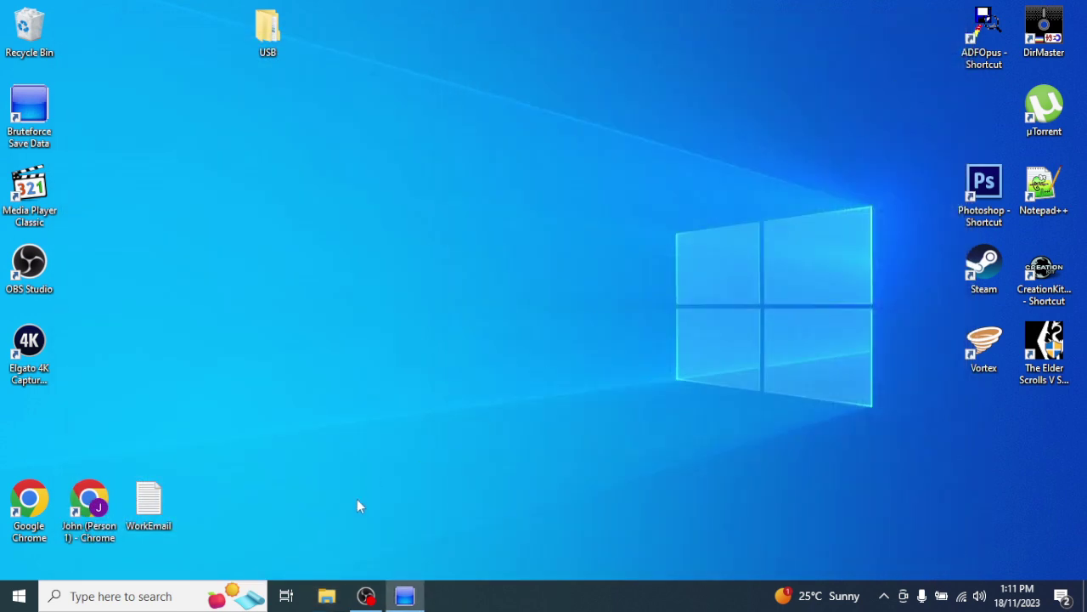
click(404, 595)
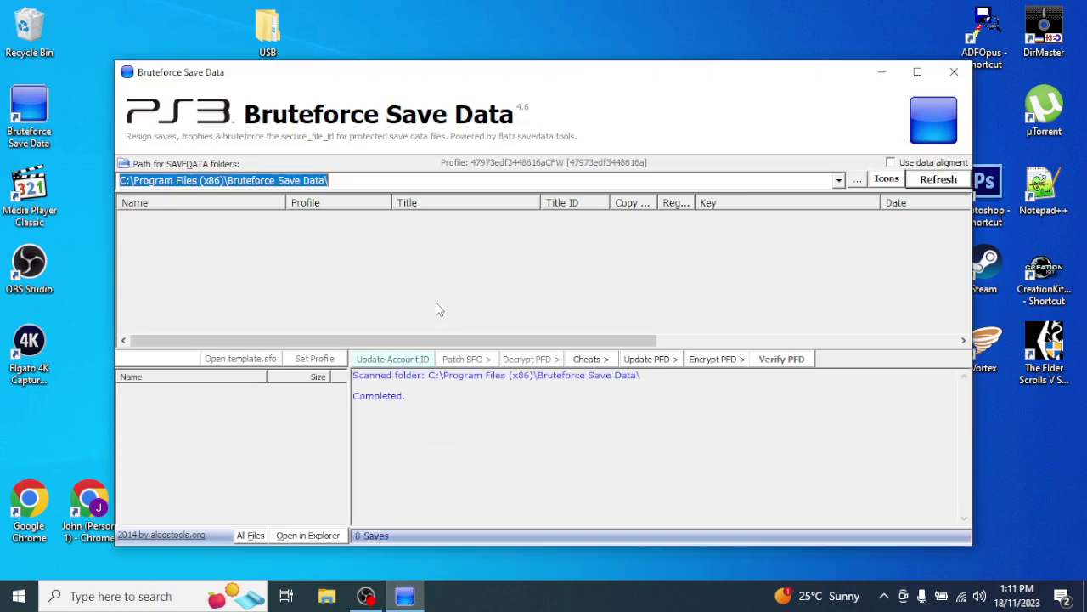
click(857, 179)
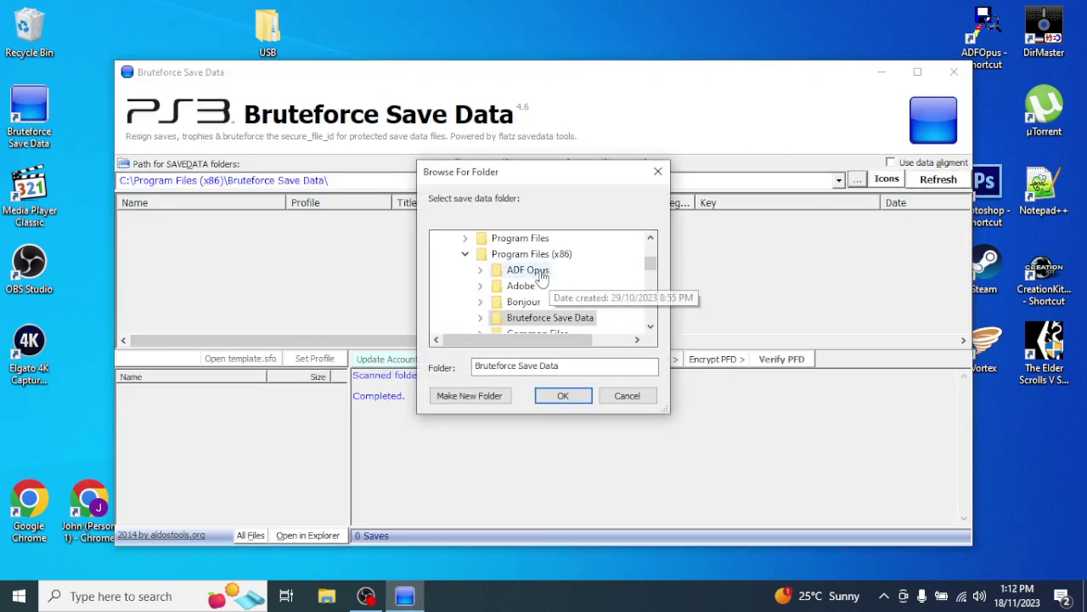
scroll(526, 289, up, 2)
scroll(519, 299, down, 4)
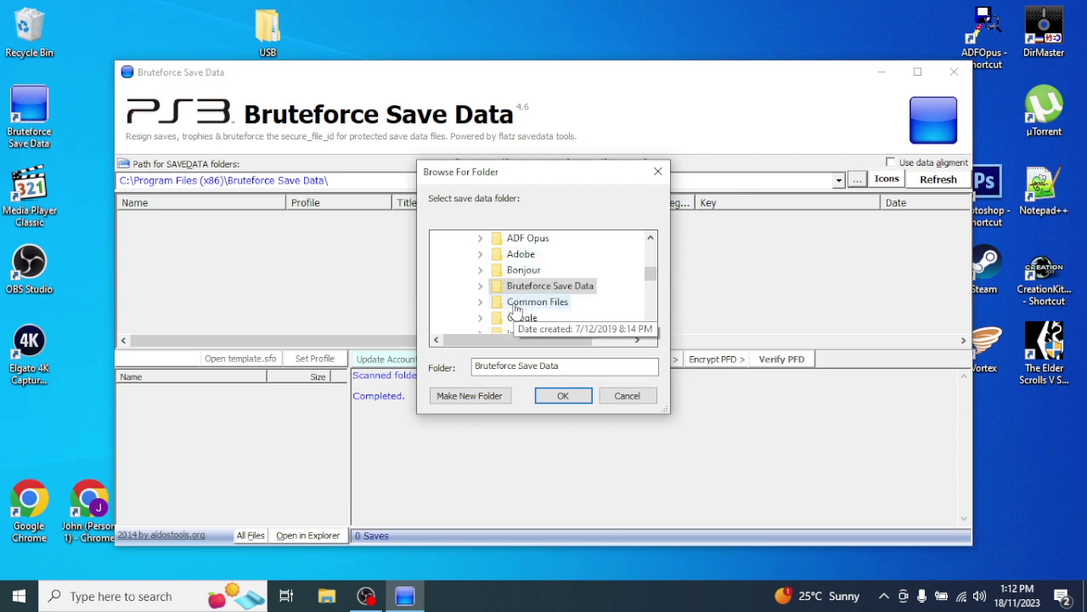
click(626, 397)
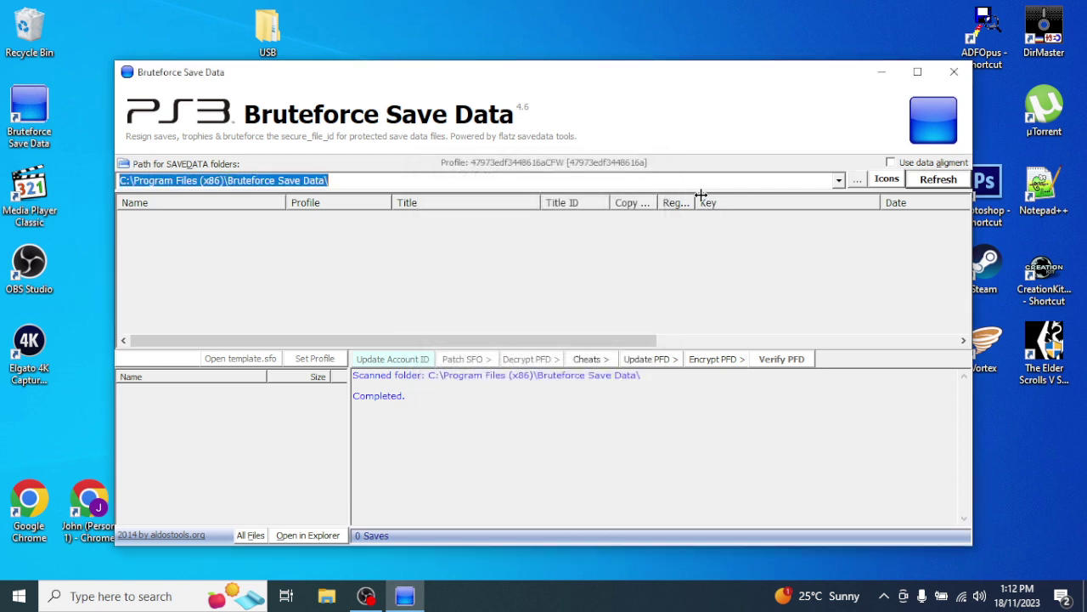
click(372, 588)
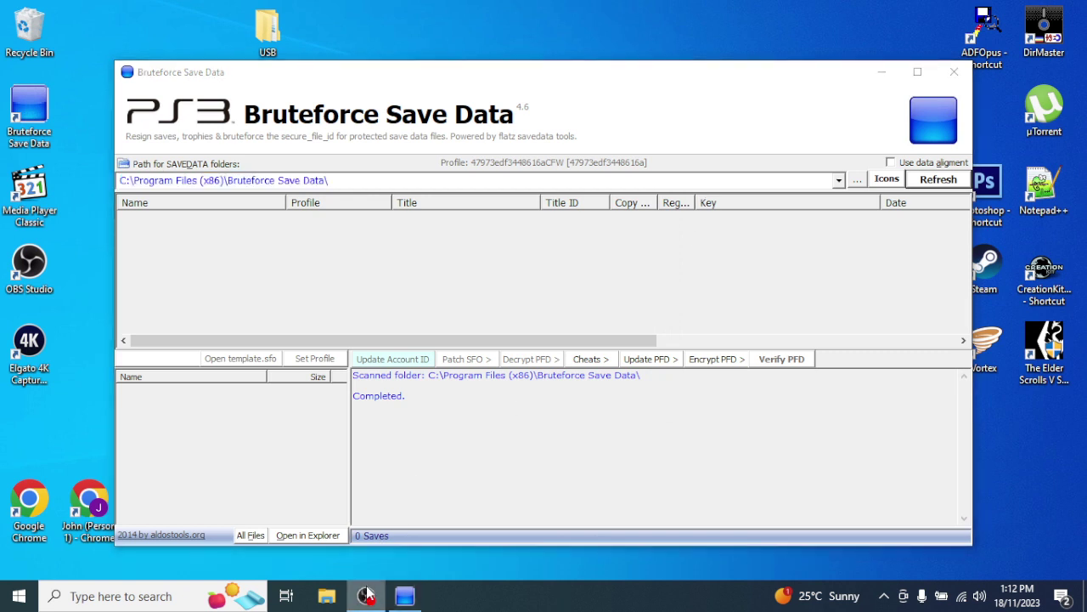